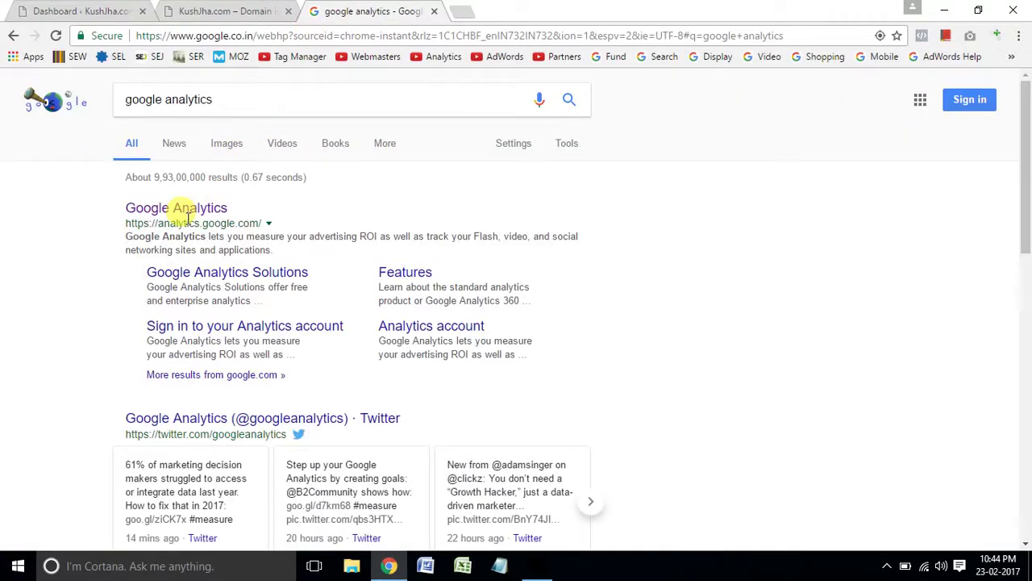
Open the official Google Analytics site from the search results.
{"action": "left_click", "coordinate": [196, 209]}
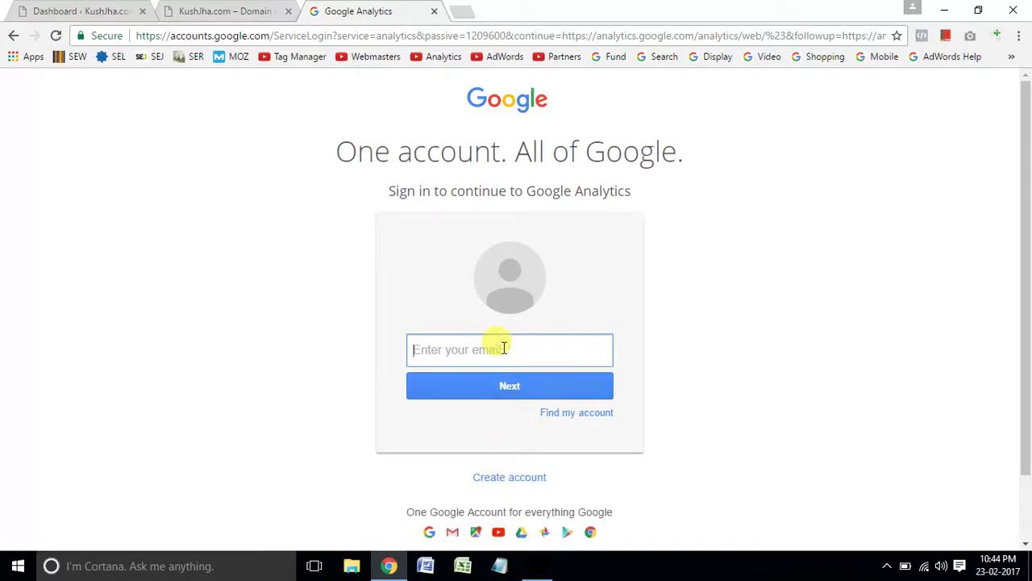
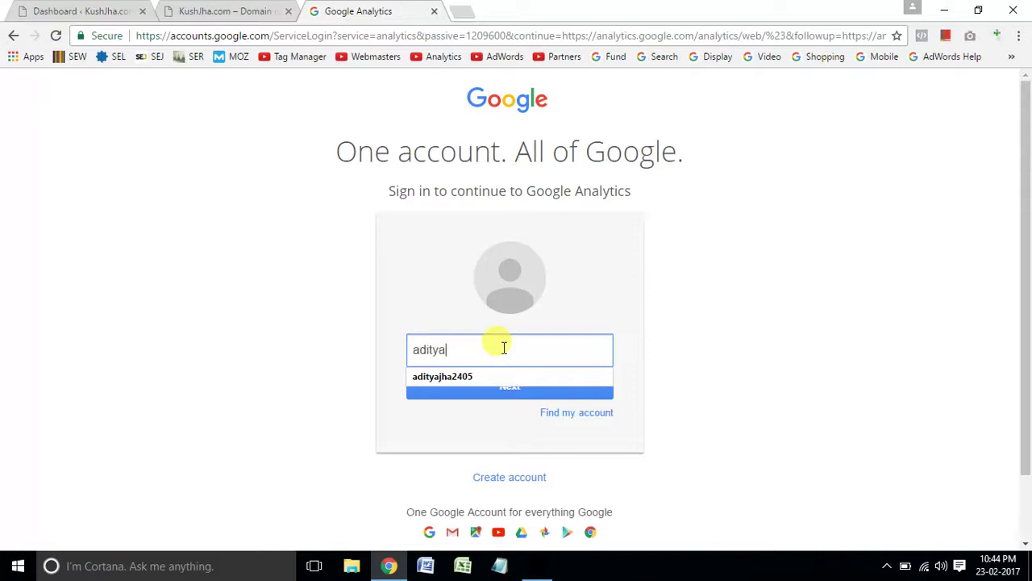
Sign in to Google Analytics with the account e-mail and password.
{"action": "left_click", "coordinate": [482, 374]}
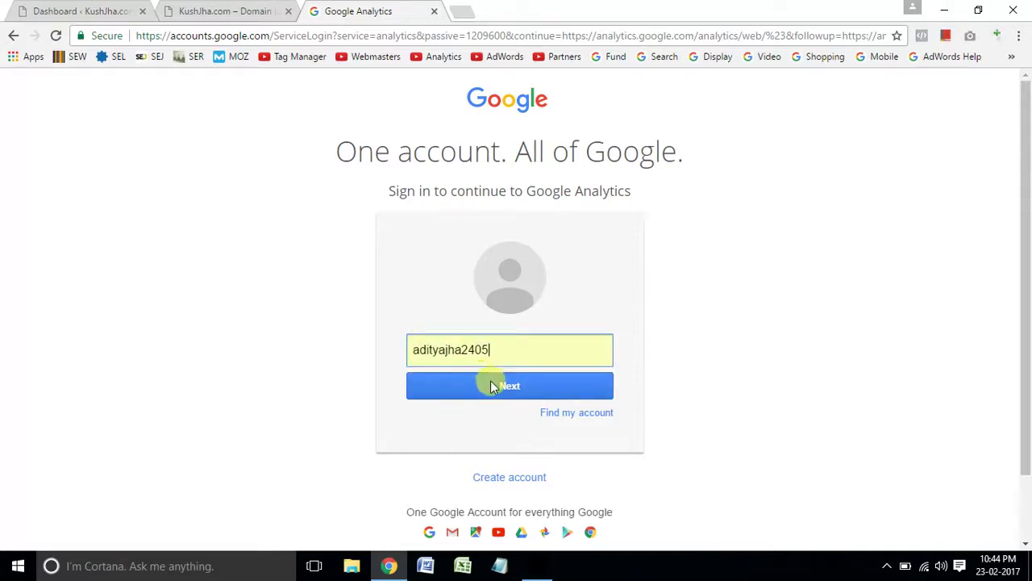
{"action": "left_click", "coordinate": [494, 387]}
{"action": "type", "text": "•"}
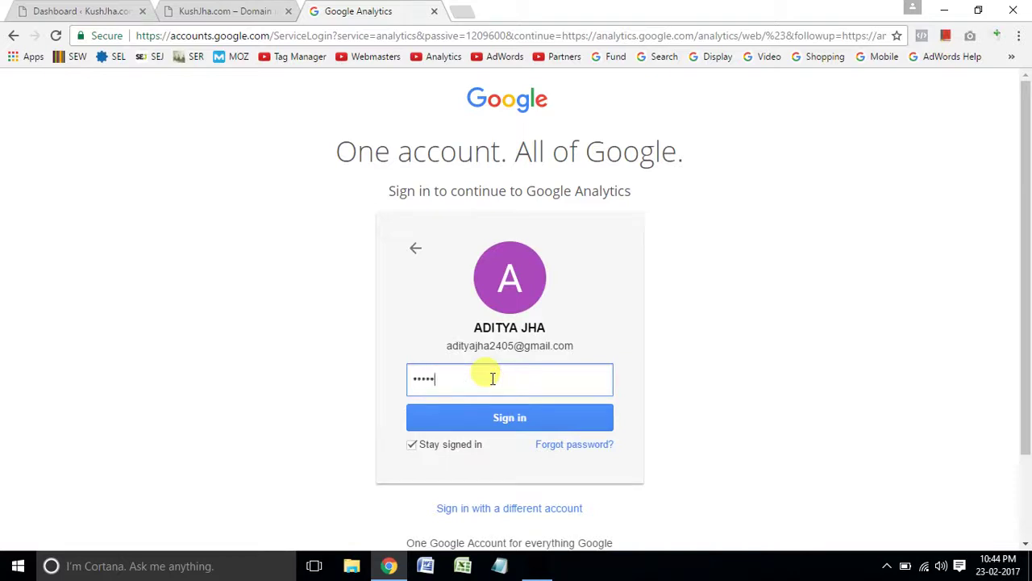
{"action": "type", "text": "••••••••"}
{"action": "left_click", "coordinate": [488, 417]}
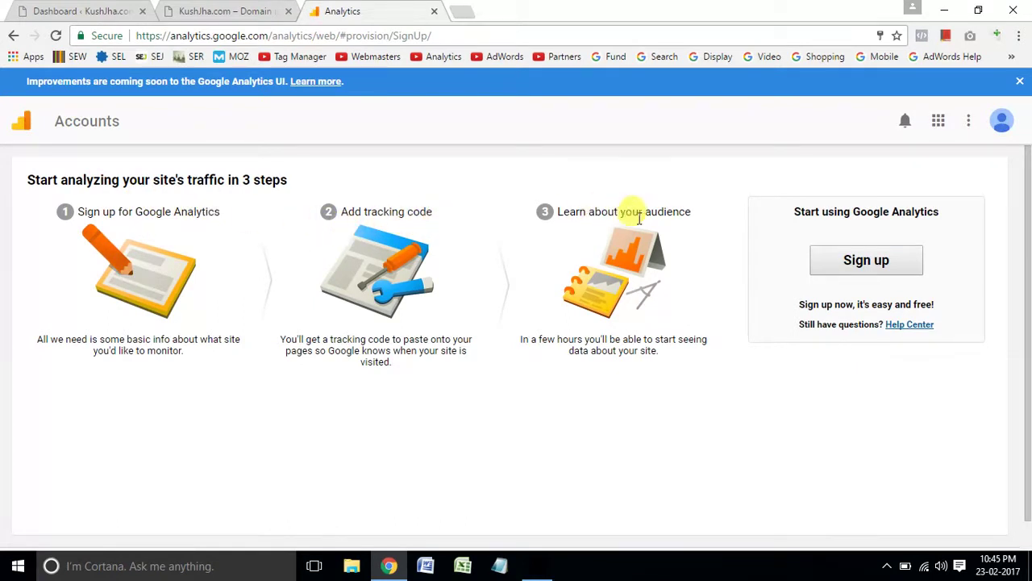
Start a new Analytics account and enter its account name.
{"action": "left_click", "coordinate": [874, 266]}
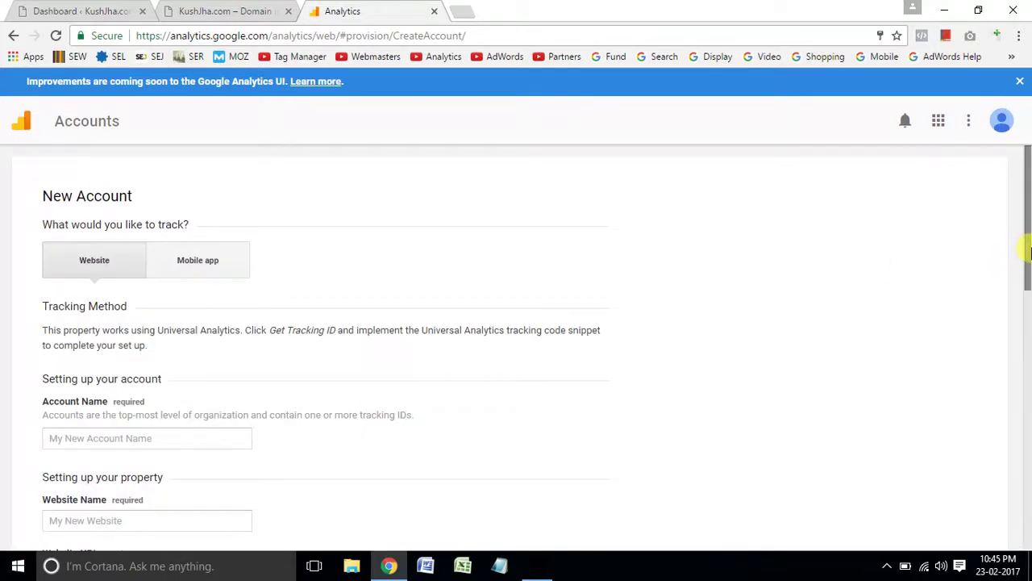
{"action": "left_click_drag", "start_coordinate": [1029, 253], "coordinate": [1028, 290]}
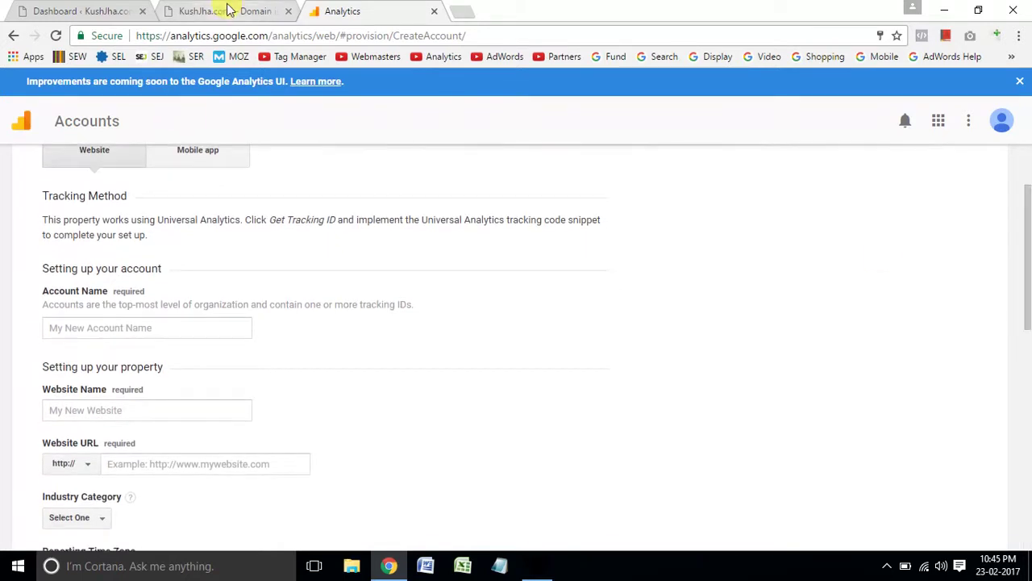
{"action": "left_click", "coordinate": [241, 10]}
{"action": "left_click", "coordinate": [329, 10]}
{"action": "left_click", "coordinate": [118, 325]}
{"action": "type", "text": "Kush Jha"}
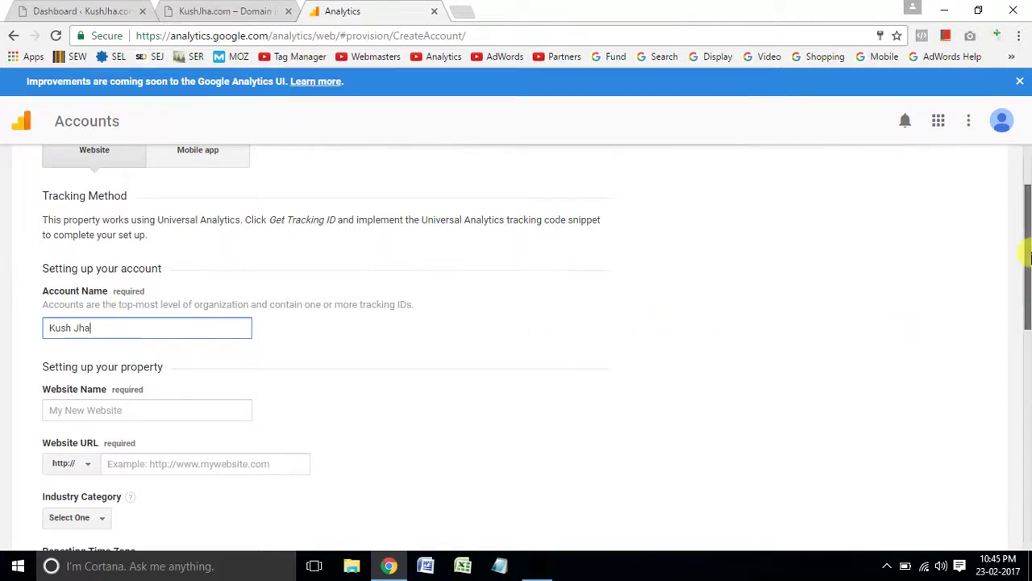
{"action": "scroll", "coordinate": [1028, 256], "scroll_direction": "down", "scroll_amount": 1}
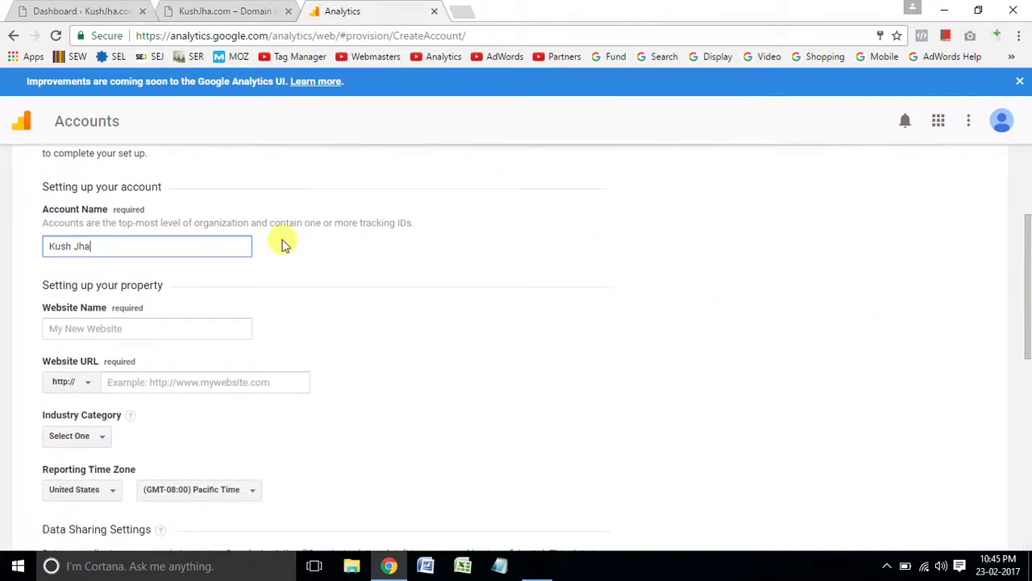
Enter kushjha.com as the Website Name.
{"action": "left_click", "coordinate": [231, 11]}
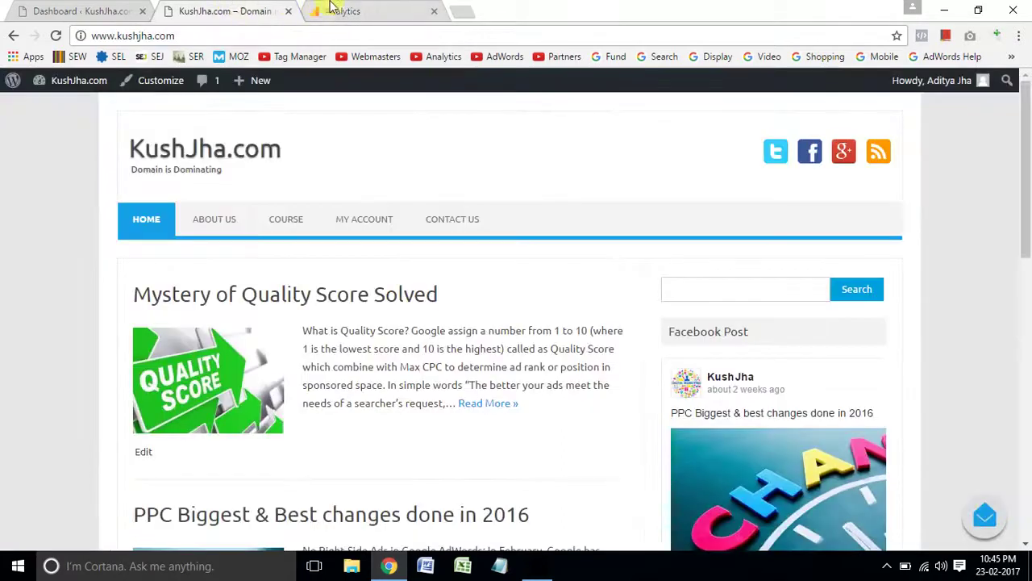
{"action": "left_click", "coordinate": [338, 10]}
{"action": "left_click", "coordinate": [138, 325]}
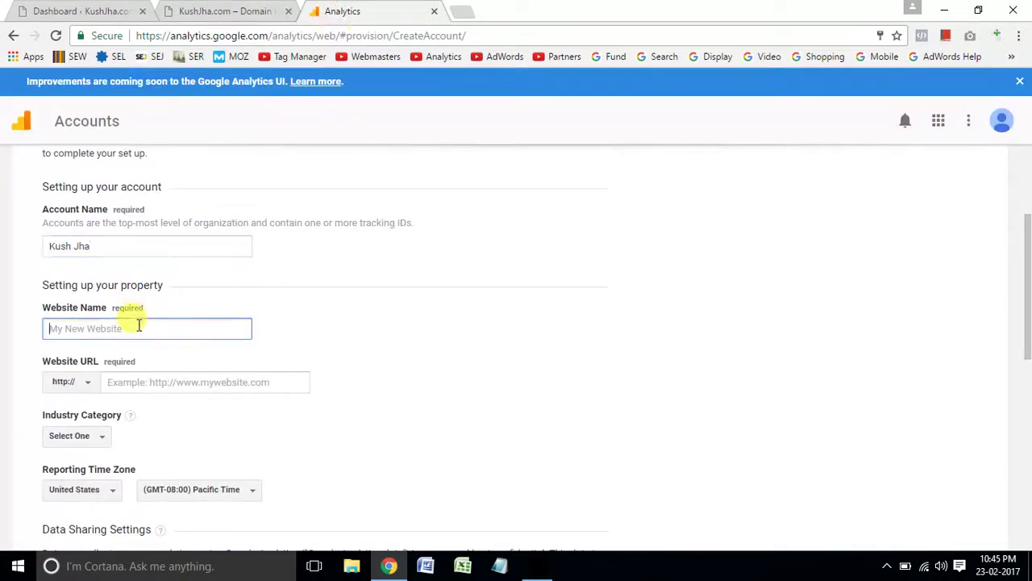
{"action": "type", "text": "kushjha.com"}
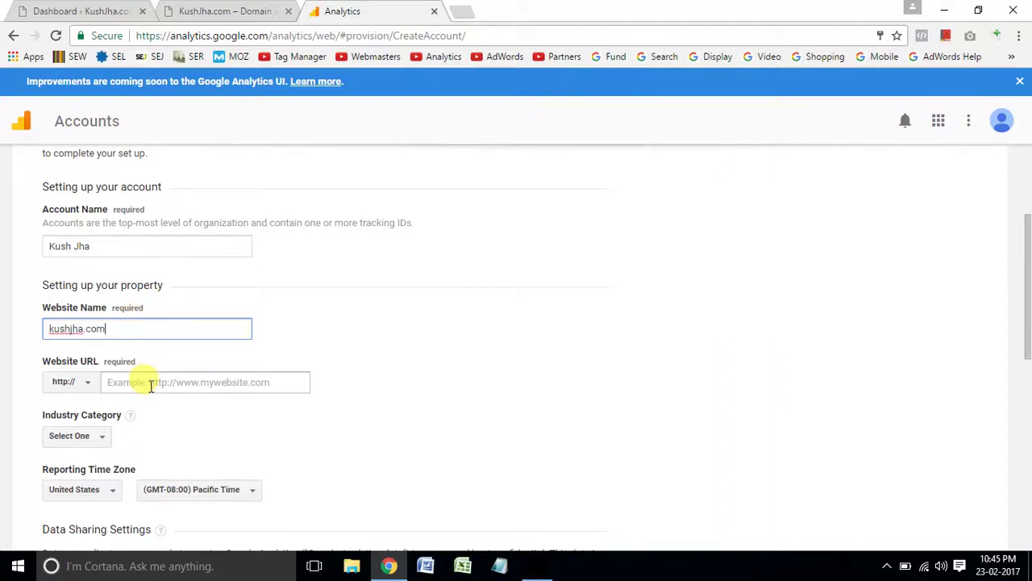
{"action": "left_click", "coordinate": [147, 382]}
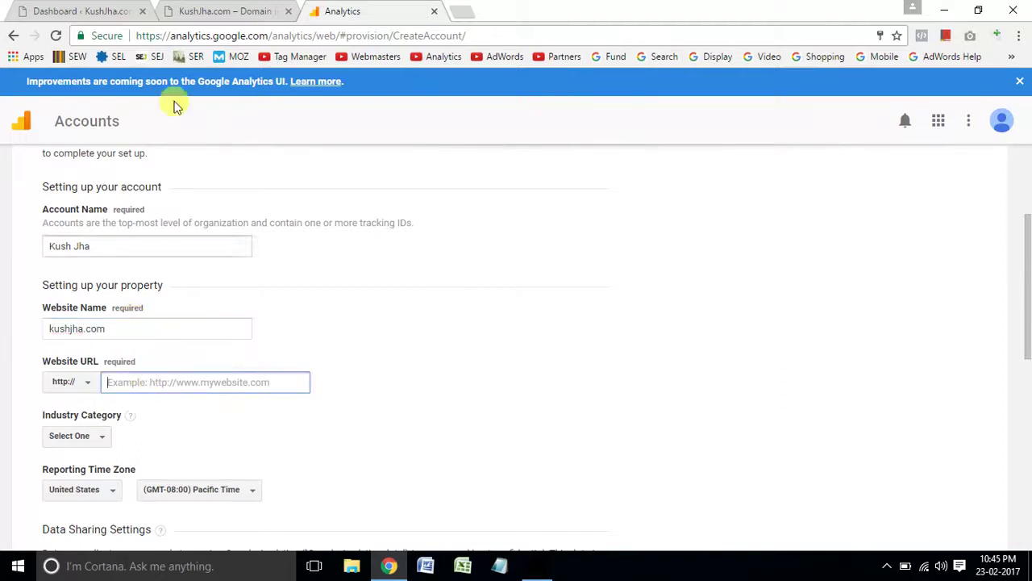
{"action": "left_click", "coordinate": [219, 11]}
{"action": "left_click", "coordinate": [209, 35]}
{"action": "key", "text": "ctrl+c"}
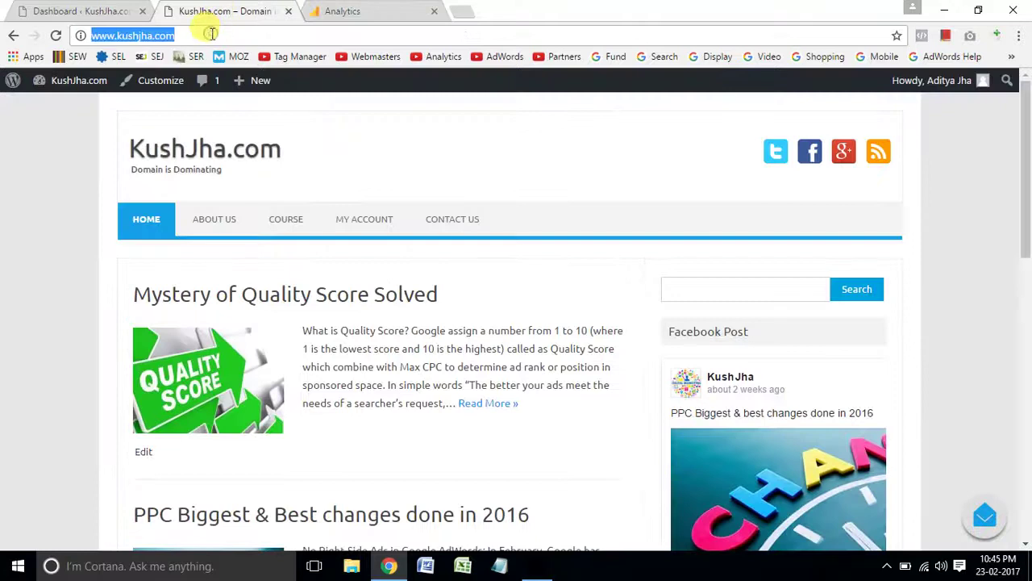
{"action": "left_click", "coordinate": [386, 10]}
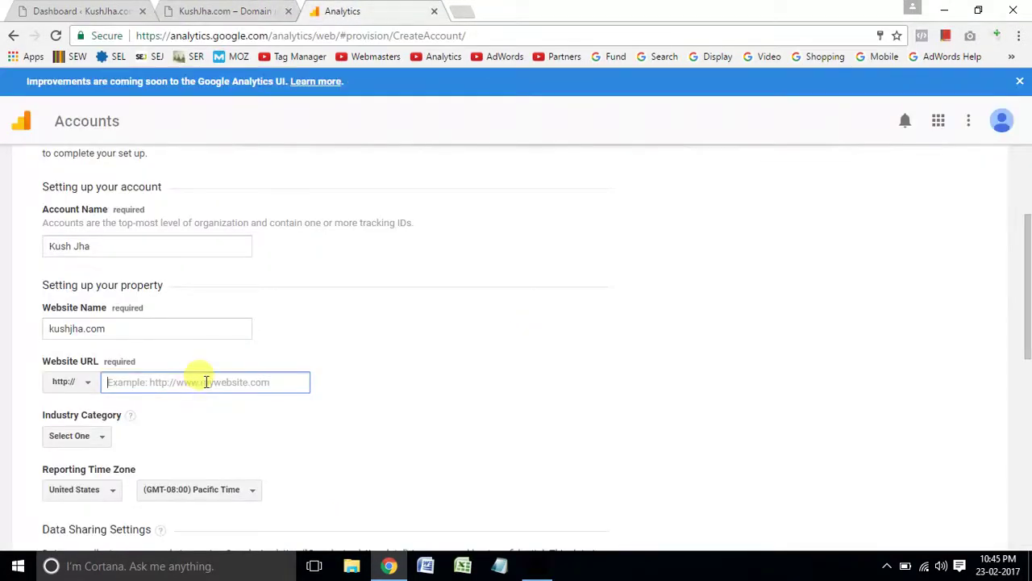
{"action": "key", "text": "ctrl+v"}
{"action": "left_click_drag", "start_coordinate": [133, 382], "coordinate": [97, 387]}
{"action": "key", "text": "BackSpace"}
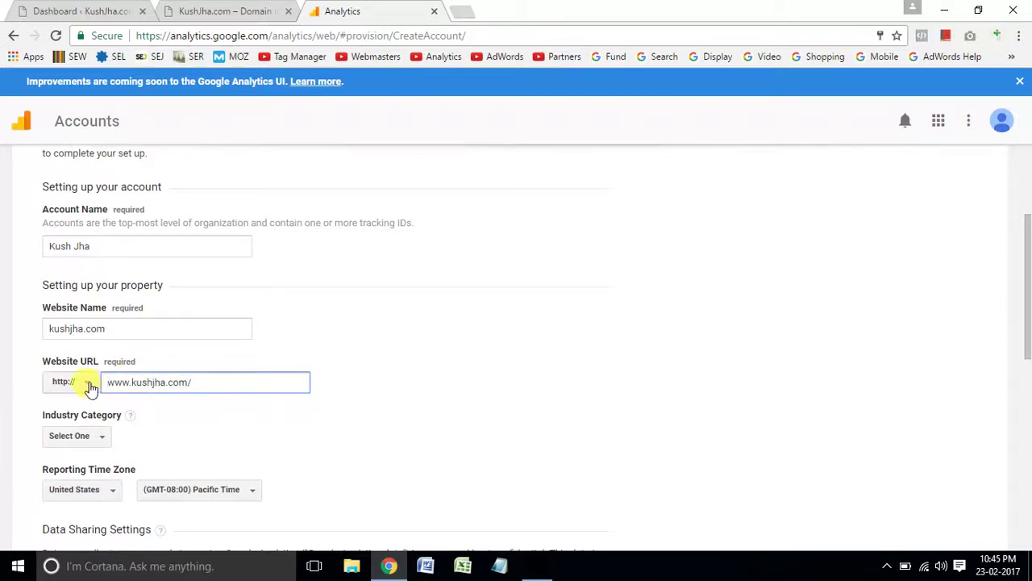
{"action": "left_click", "coordinate": [89, 383]}
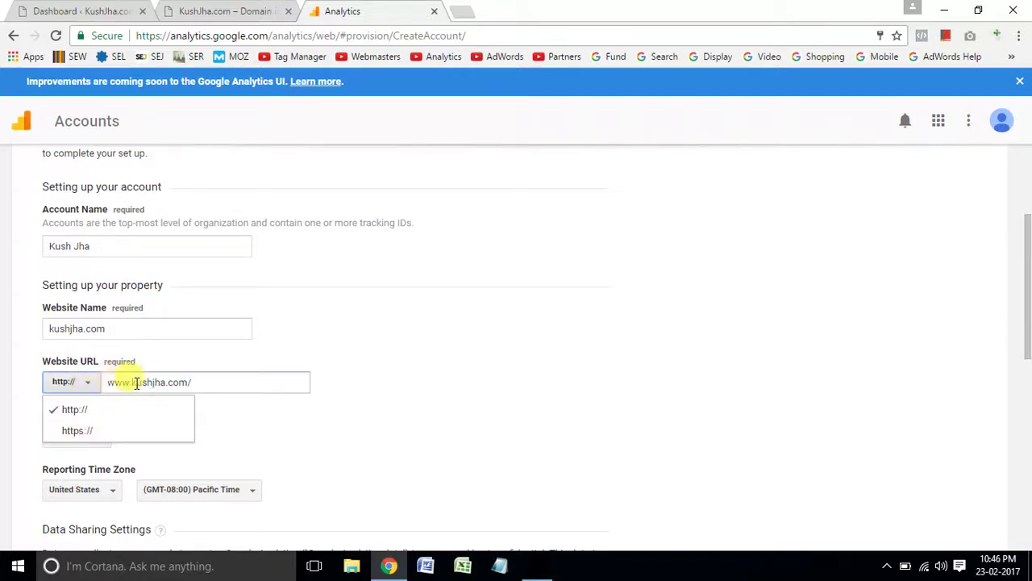
{"action": "left_click", "coordinate": [196, 380]}
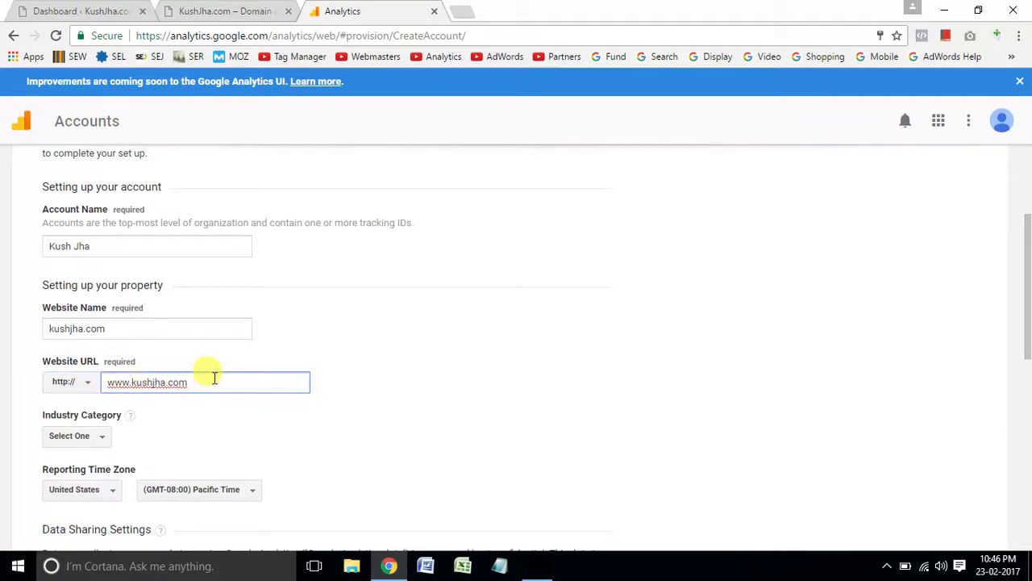
{"action": "left_click", "coordinate": [85, 385]}
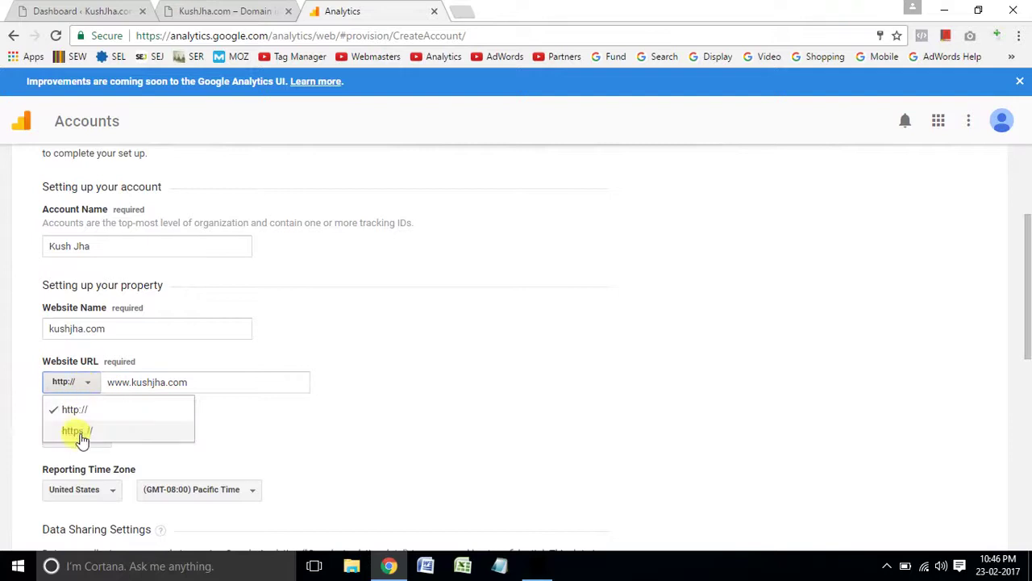
{"action": "left_click", "coordinate": [302, 409]}
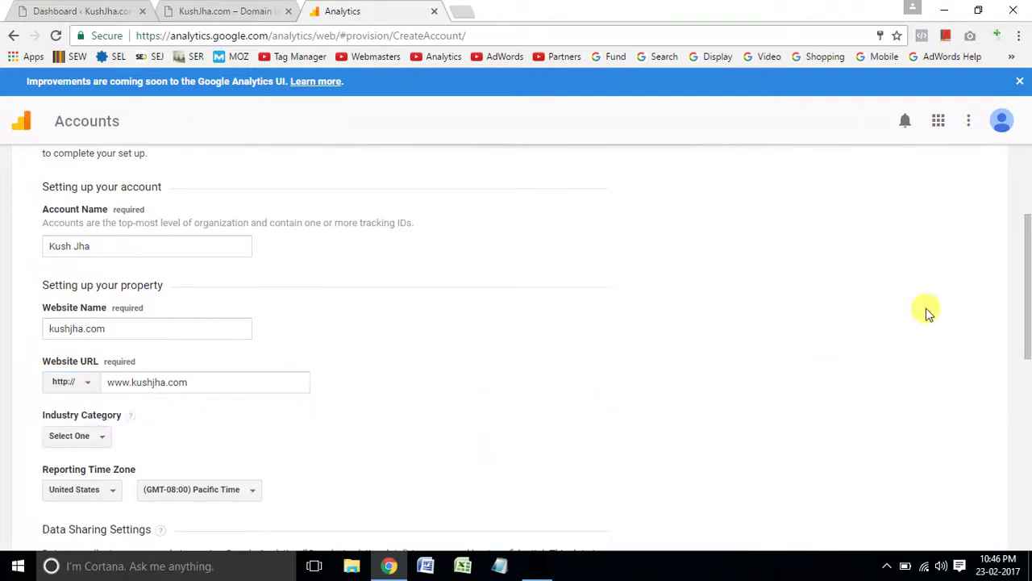
{"action": "left_click_drag", "start_coordinate": [1027, 295], "coordinate": [1027, 333]}
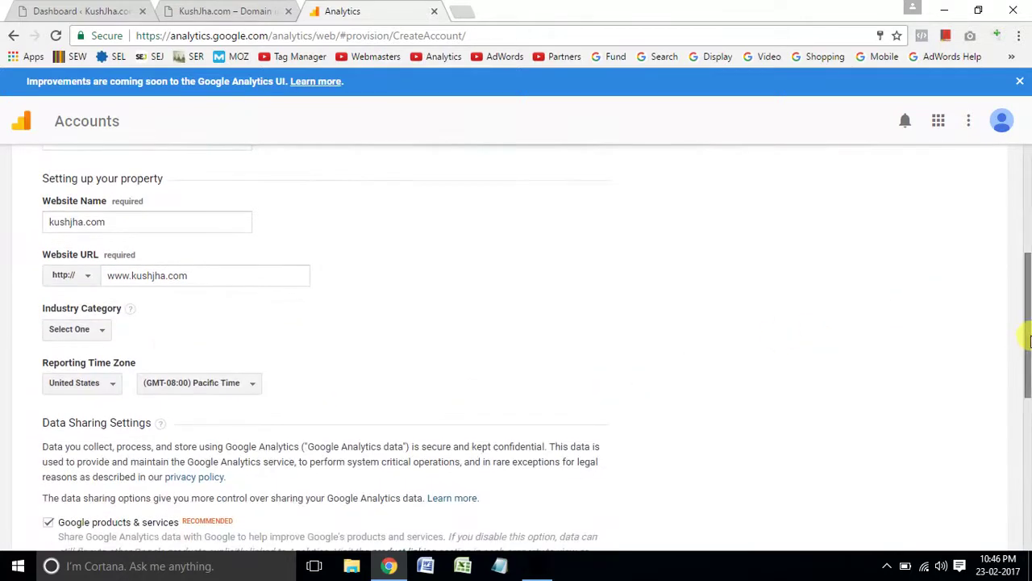
Set the industry category to Jobs and Education.
{"action": "left_click", "coordinate": [103, 333]}
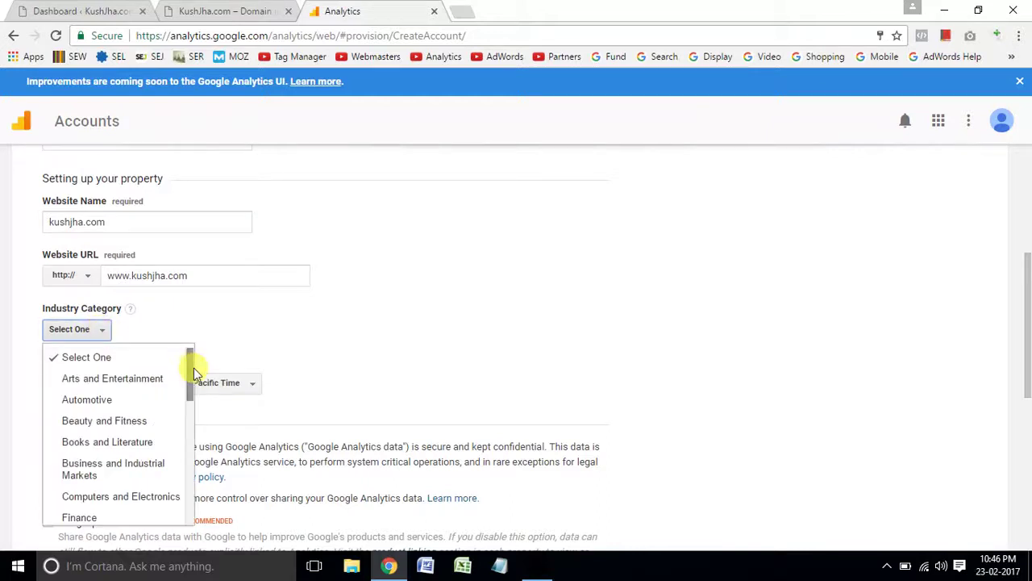
{"action": "mouse_move", "coordinate": [194, 375]}
{"action": "left_mouse_down"}
{"action": "mouse_move", "coordinate": [192, 500]}
{"action": "mouse_move", "coordinate": [189, 446]}
{"action": "left_mouse_up"}
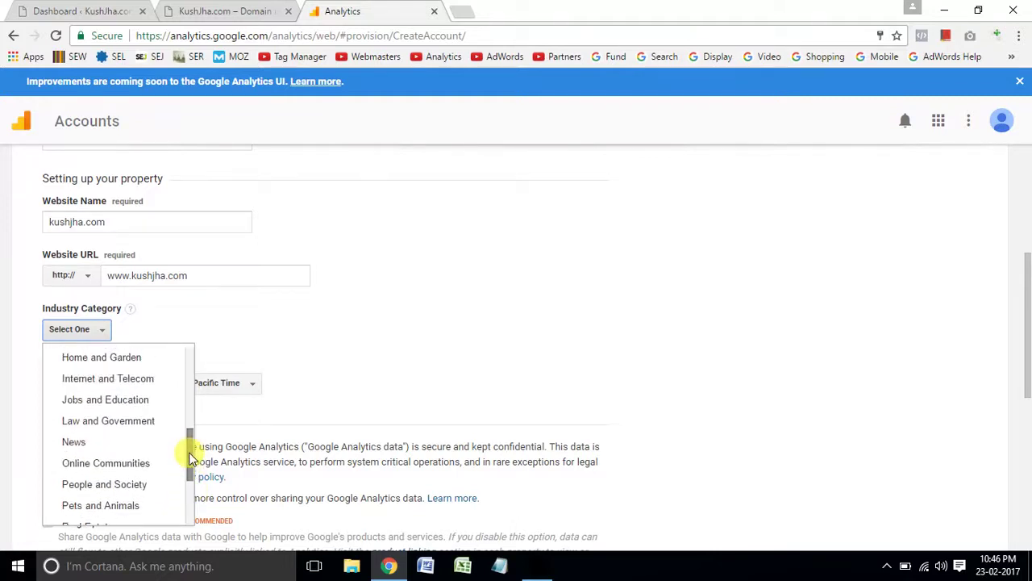
{"action": "left_click", "coordinate": [151, 401]}
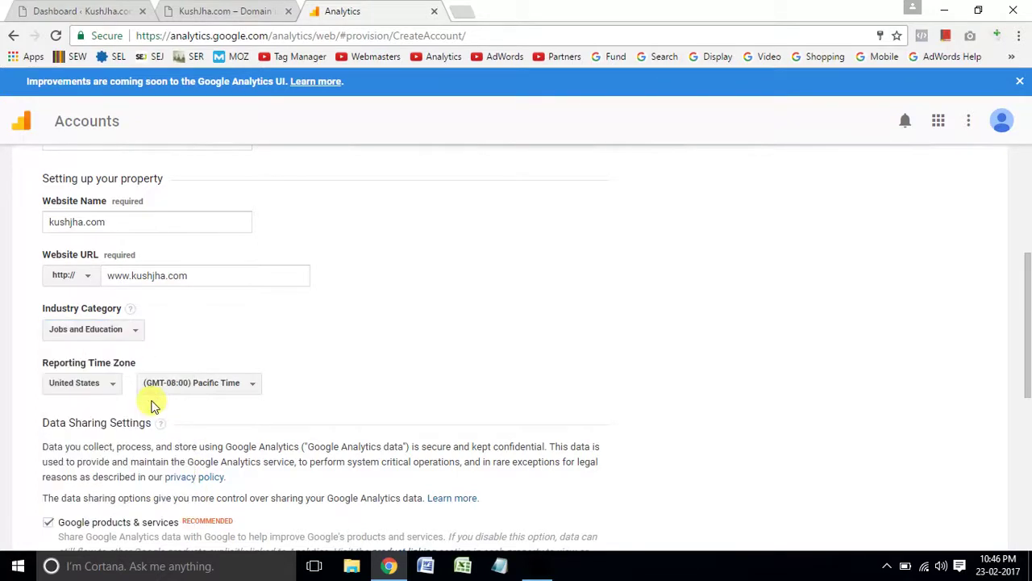
Set the reporting time zone country to India and request a tracking ID.
{"action": "left_click", "coordinate": [111, 389]}
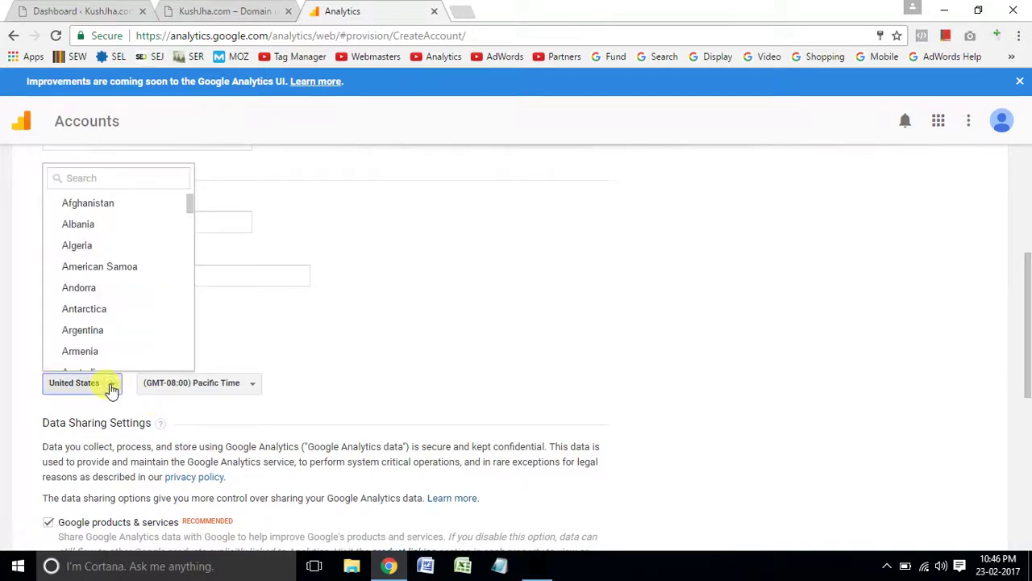
{"action": "left_click", "coordinate": [168, 179]}
{"action": "type", "text": "india"}
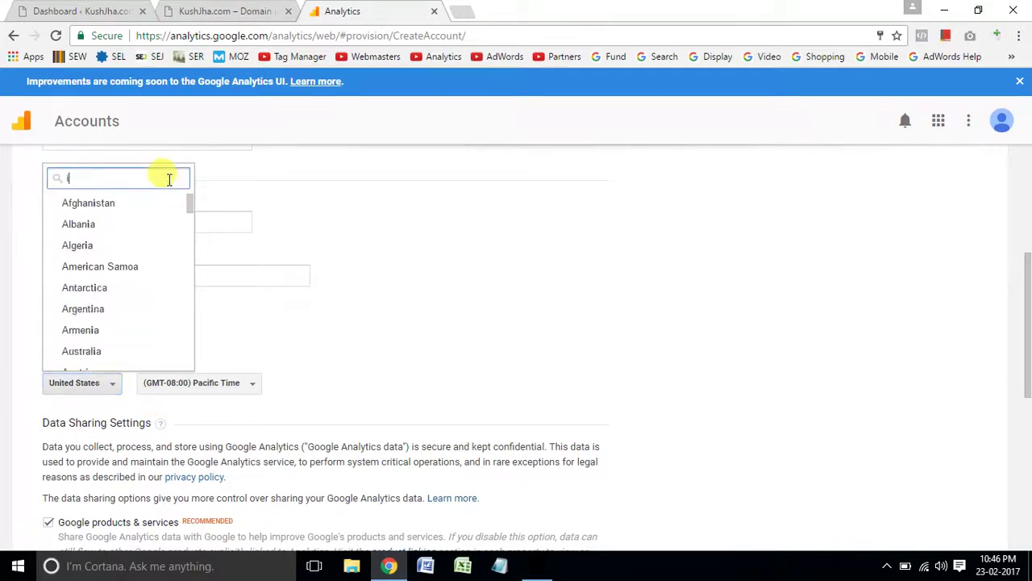
{"action": "left_click", "coordinate": [121, 223]}
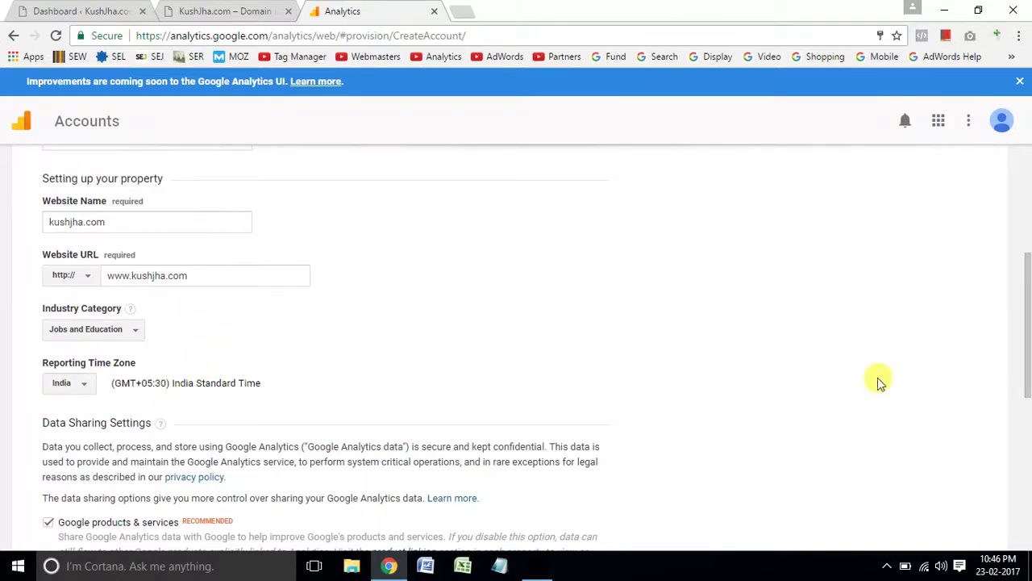
{"action": "left_click_drag", "start_coordinate": [1026, 347], "coordinate": [1024, 489]}
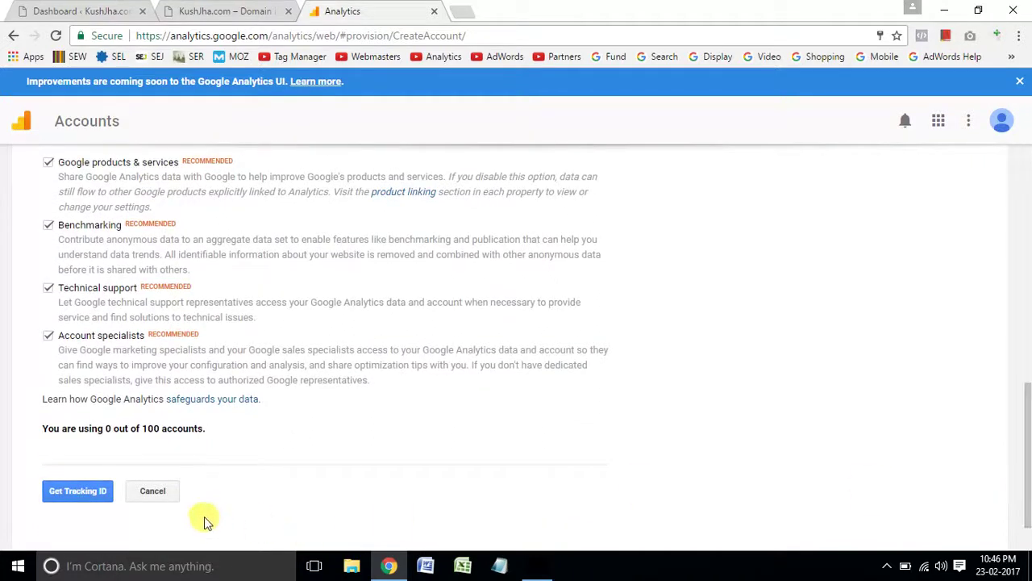
{"action": "left_click", "coordinate": [93, 496]}
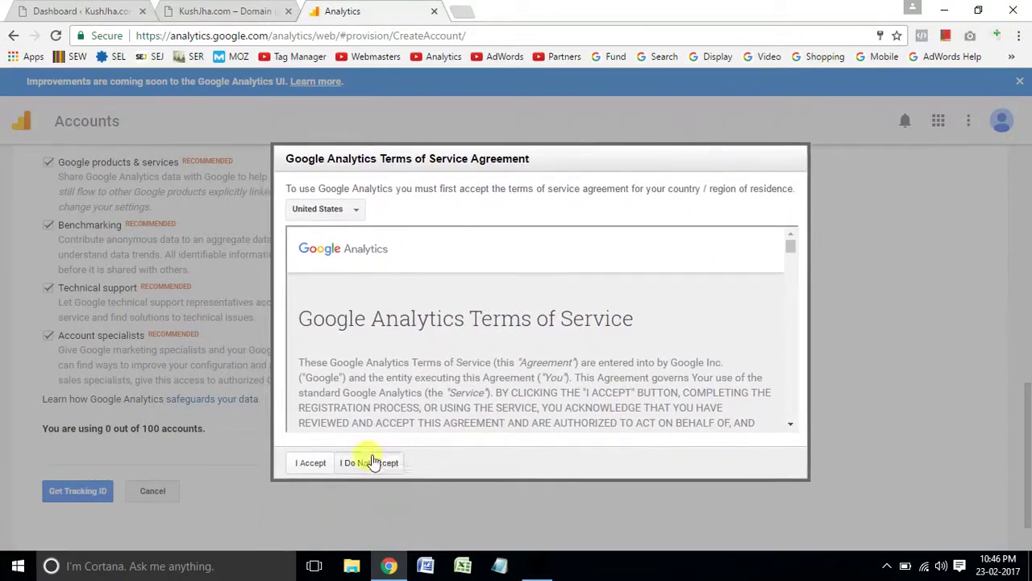
Accept the terms of service to get tracking ID UA-92527277-1.
{"action": "left_click", "coordinate": [311, 464]}
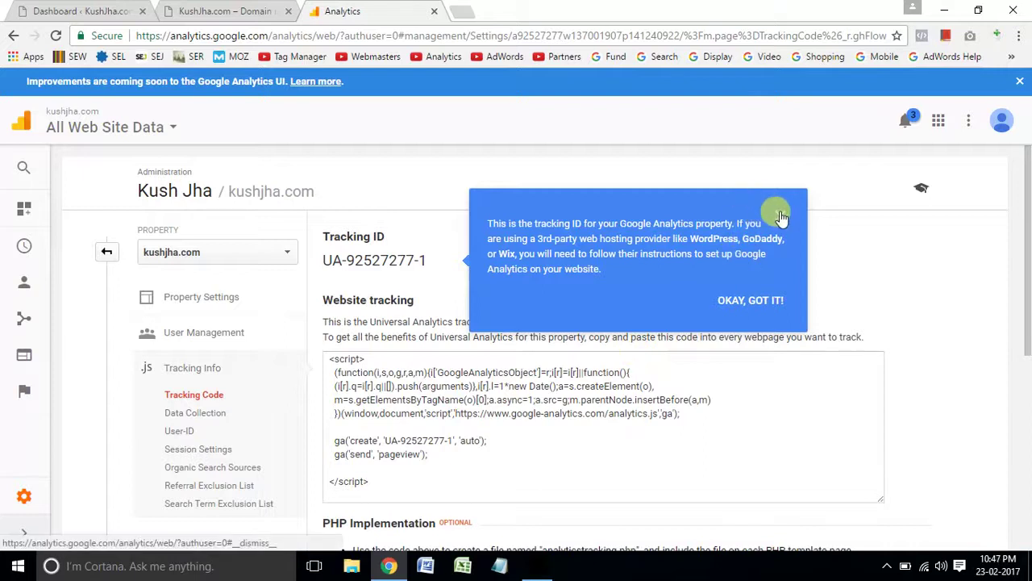
Dismiss the tip and select the kushjha.com website tracking script for copying.
{"action": "left_click", "coordinate": [779, 215]}
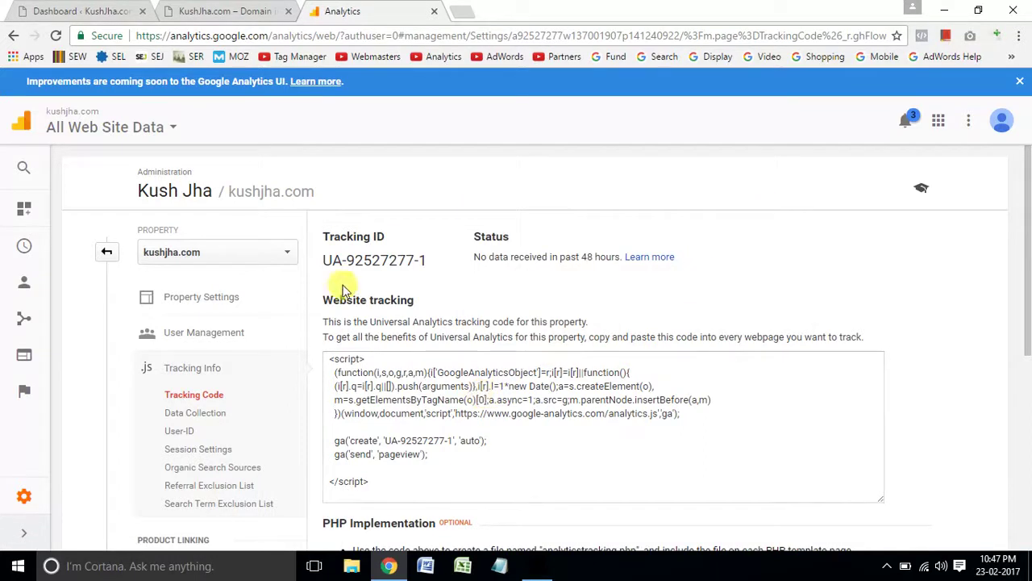
{"action": "left_click_drag", "start_coordinate": [327, 259], "coordinate": [428, 259]}
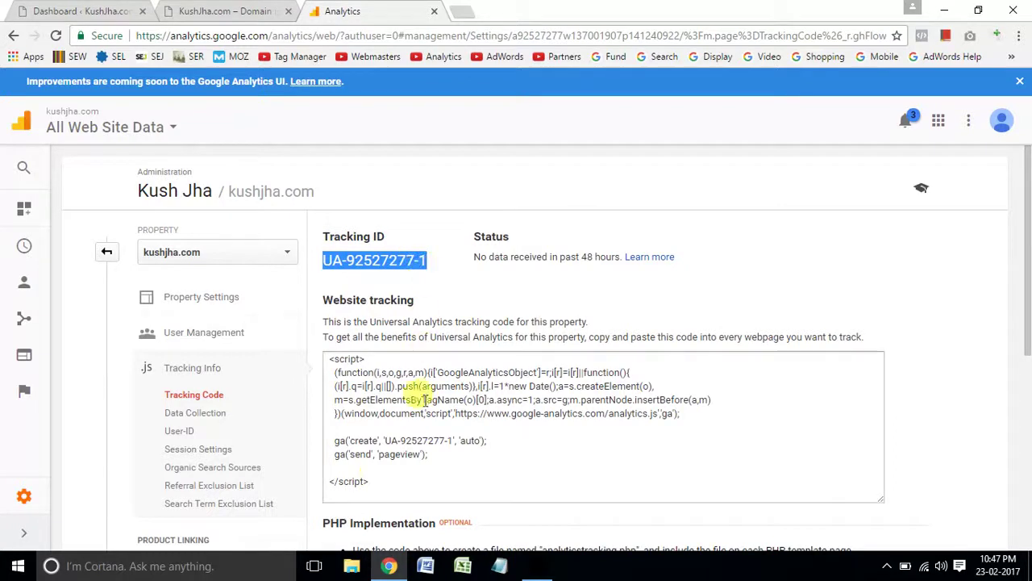
{"action": "left_click", "coordinate": [373, 482]}
{"action": "key", "text": "ctrl+c"}
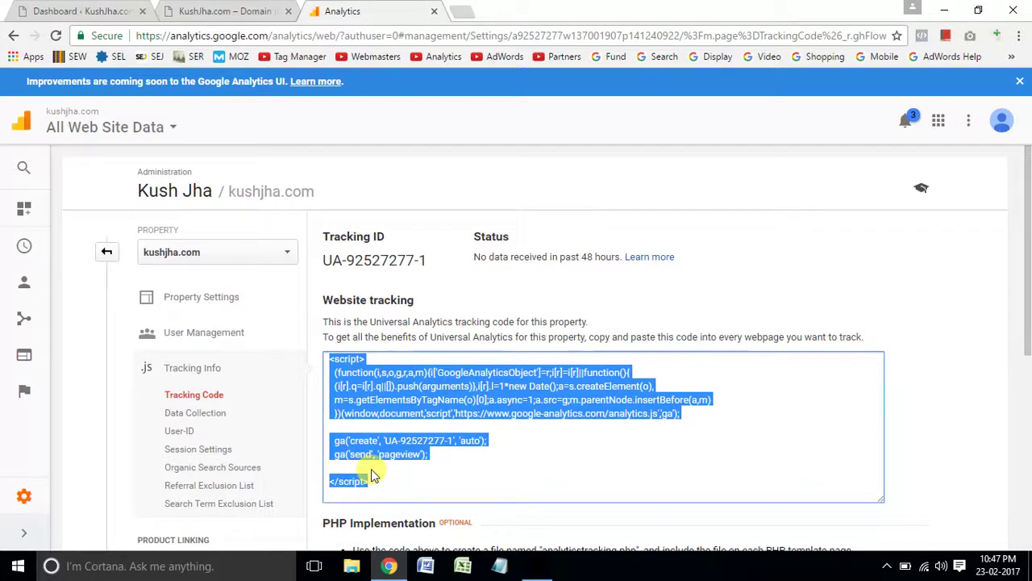
{"action": "left_click", "coordinate": [246, 8]}
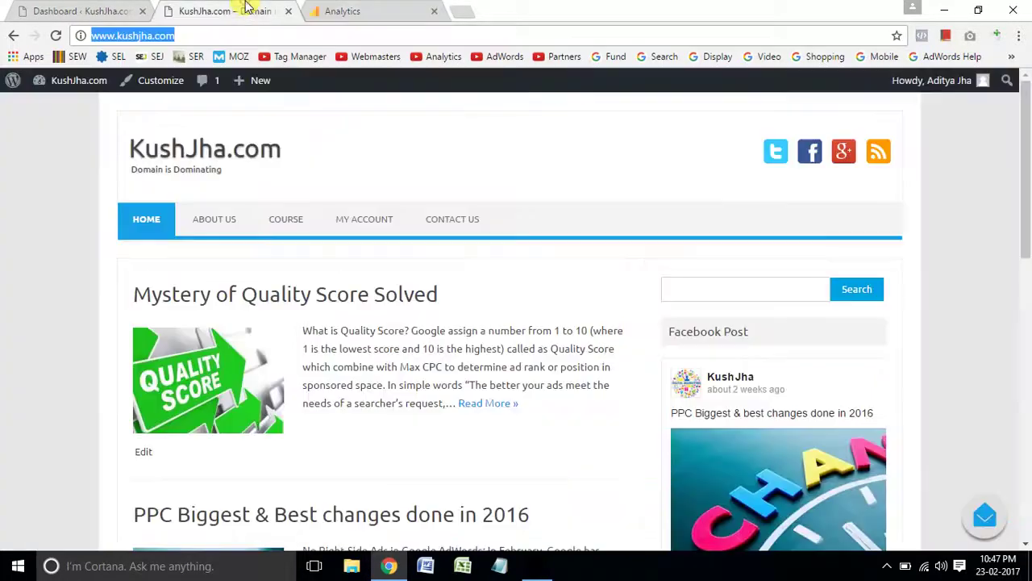
From the WordPress dashboard, go to Appearance > Editor.
{"action": "left_click", "coordinate": [105, 11]}
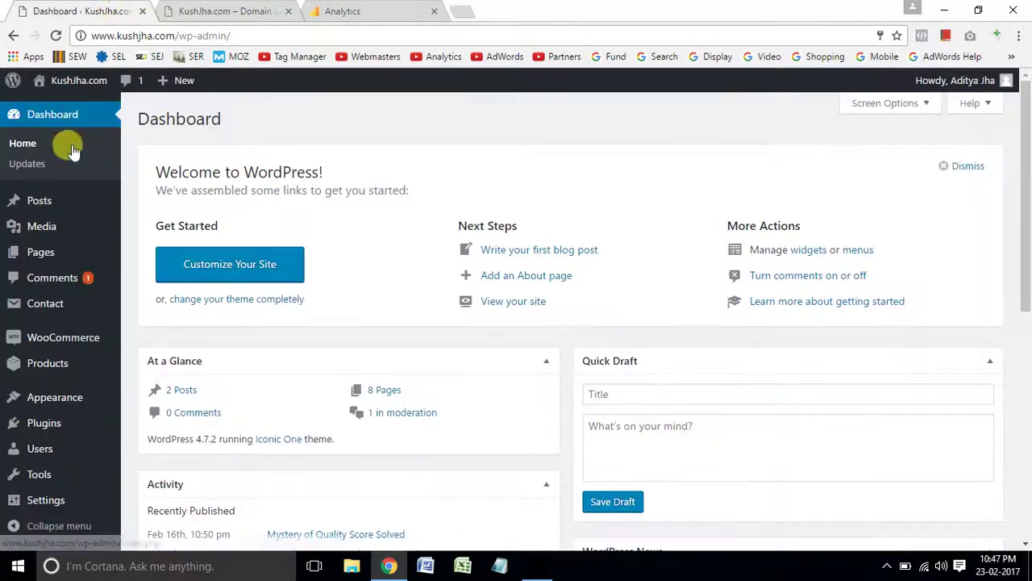
{"action": "mouse_move", "coordinate": [48, 393]}
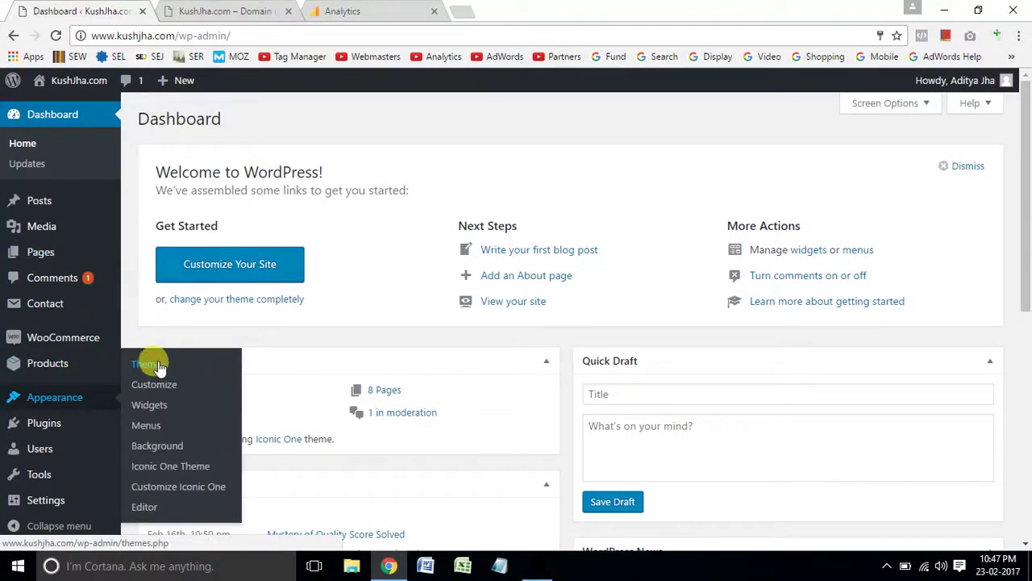
{"action": "left_click", "coordinate": [150, 510]}
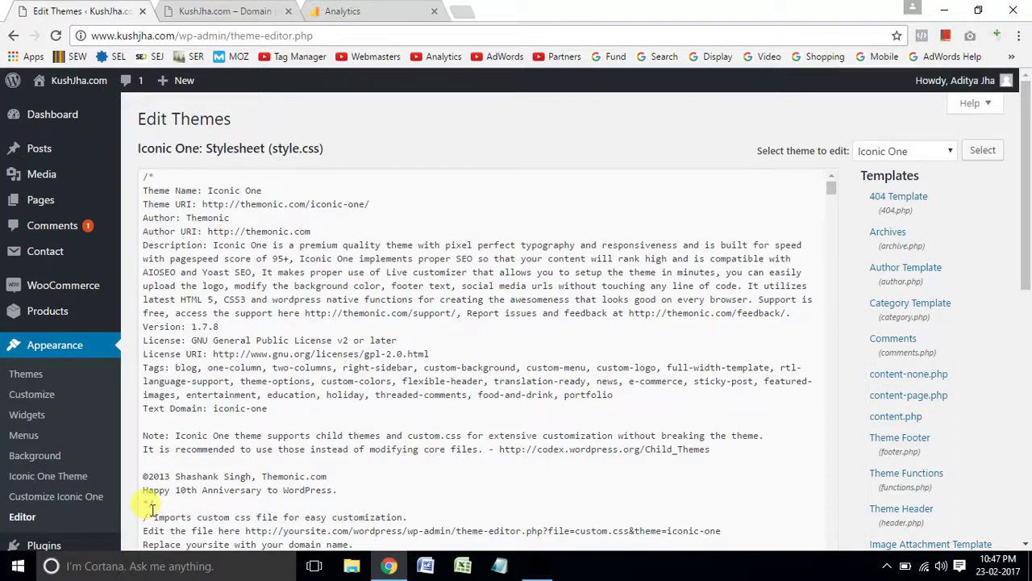
Find and open the Iconic One Theme Header (header.php) in the template list.
{"action": "left_click_drag", "start_coordinate": [1029, 274], "coordinate": [1028, 391]}
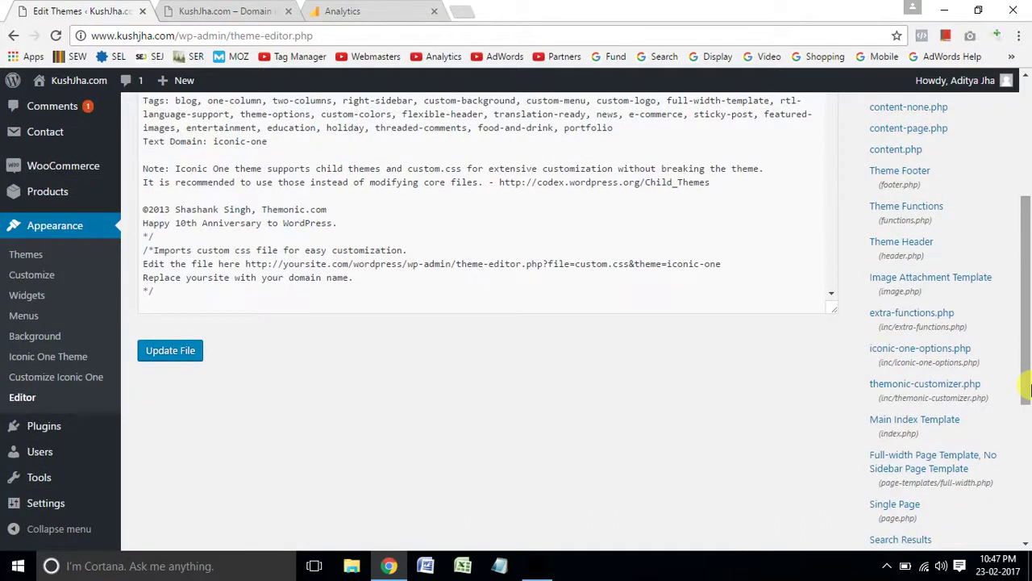
{"action": "mouse_move", "coordinate": [1026, 384]}
{"action": "left_mouse_down"}
{"action": "mouse_move", "coordinate": [1026, 488]}
{"action": "mouse_move", "coordinate": [1029, 367]}
{"action": "left_mouse_up"}
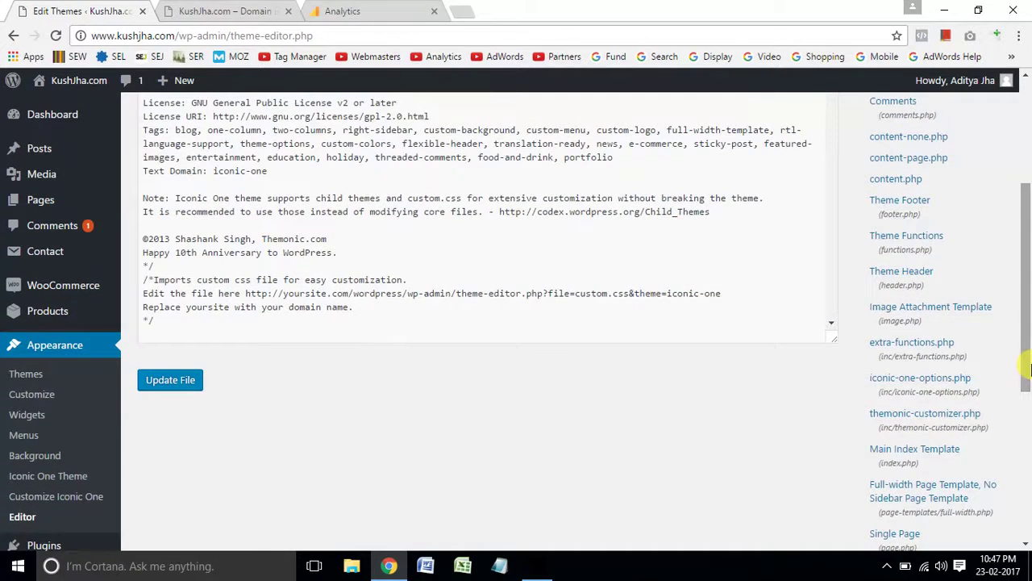
{"action": "left_click", "coordinate": [919, 277]}
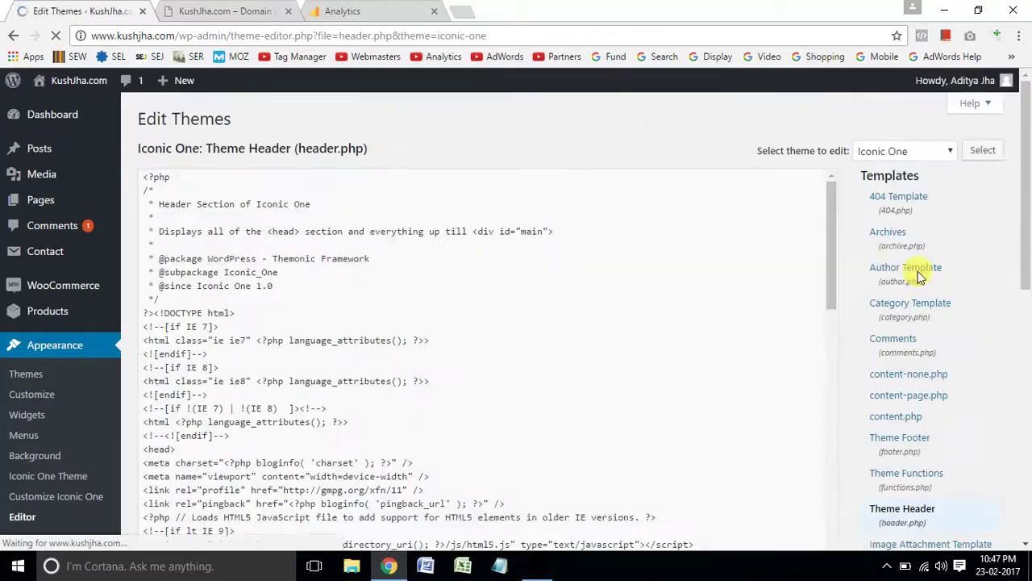
Paste the tracking script after wp_head() before </head> in header.php and save the file.
{"action": "left_click_drag", "start_coordinate": [834, 252], "coordinate": [852, 318]}
{"action": "left_click_drag", "start_coordinate": [235, 299], "coordinate": [254, 300]}
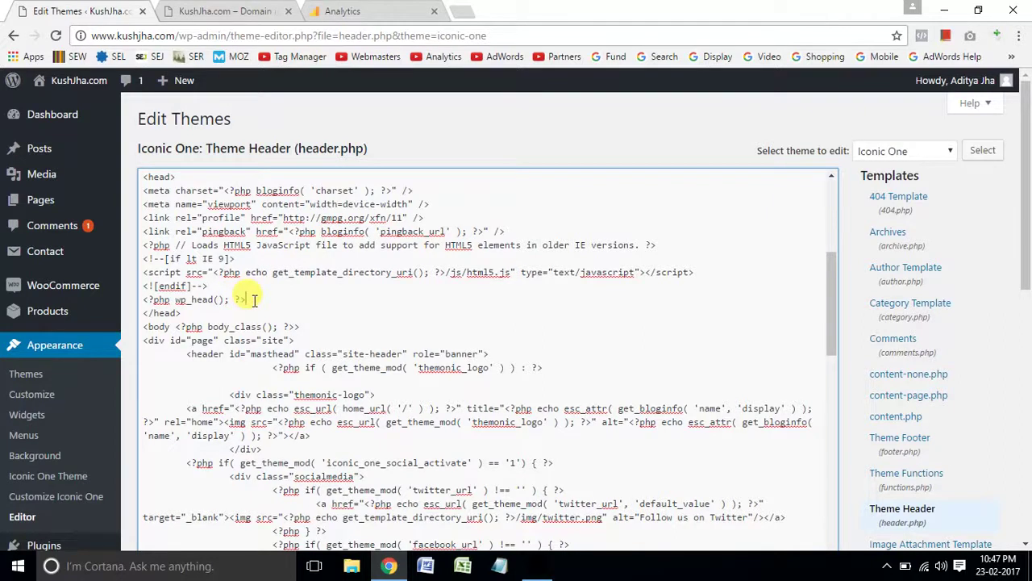
{"action": "key", "text": "Return"}
{"action": "scroll", "coordinate": [255, 300], "scroll_direction": "up", "scroll_amount": 1}
{"action": "key", "text": "Return"}
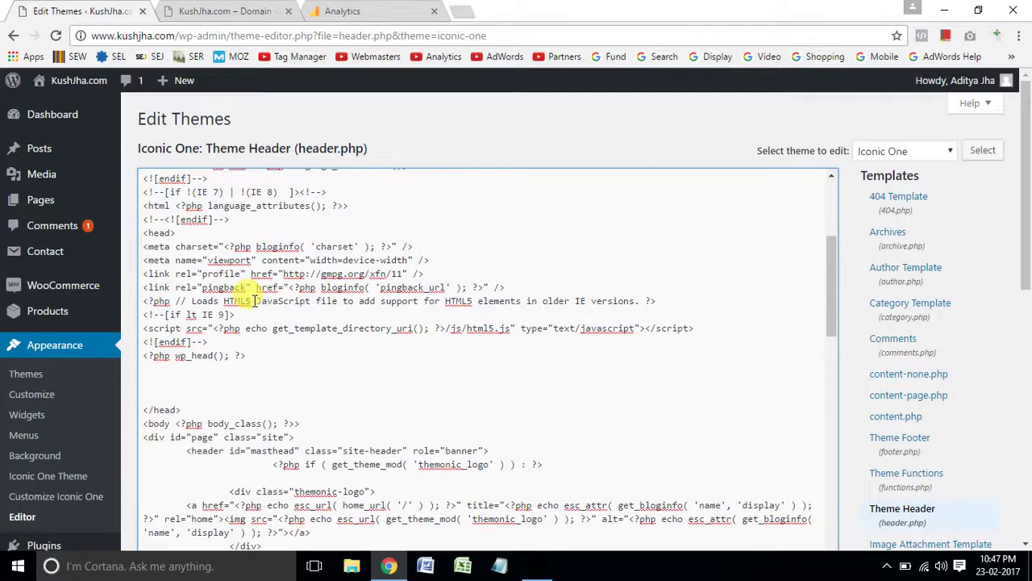
{"action": "key", "text": "ctrl+v"}
{"action": "left_click_drag", "start_coordinate": [1027, 212], "coordinate": [1029, 309]}
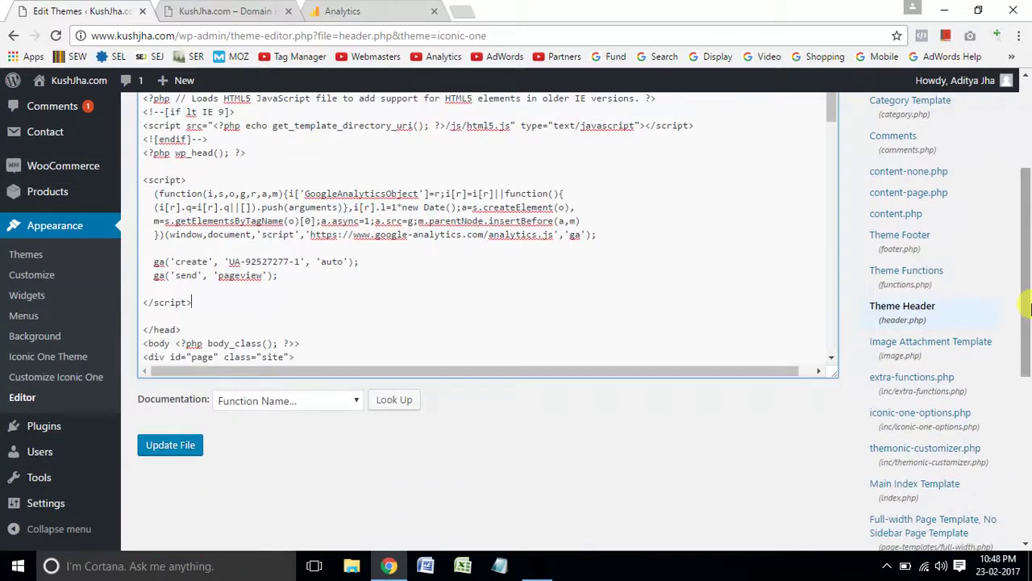
{"action": "left_click", "coordinate": [183, 451]}
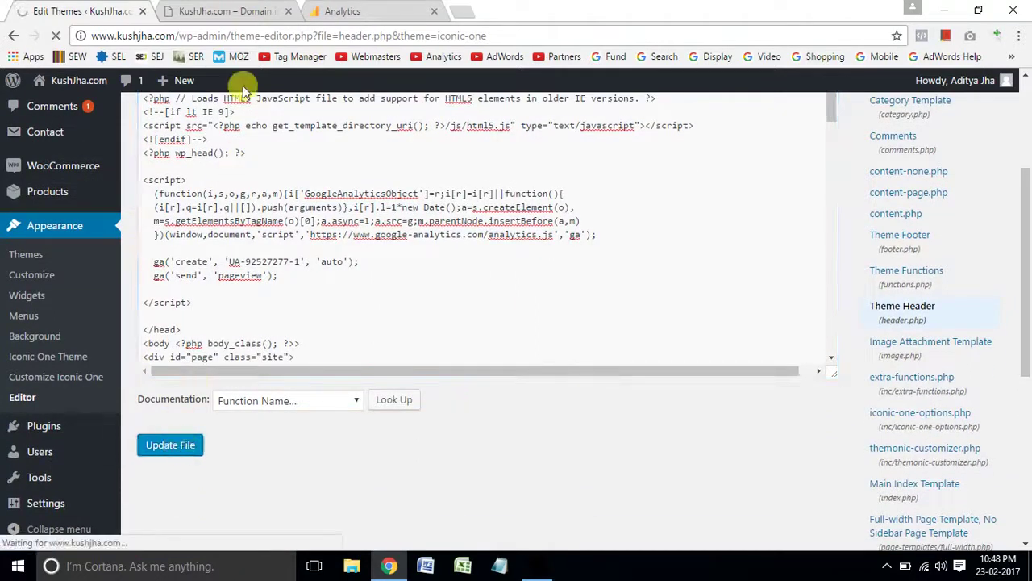
Open the live site's page source and search it for the copied tracking ID UA-92527277-1.
{"action": "left_click", "coordinate": [229, 10]}
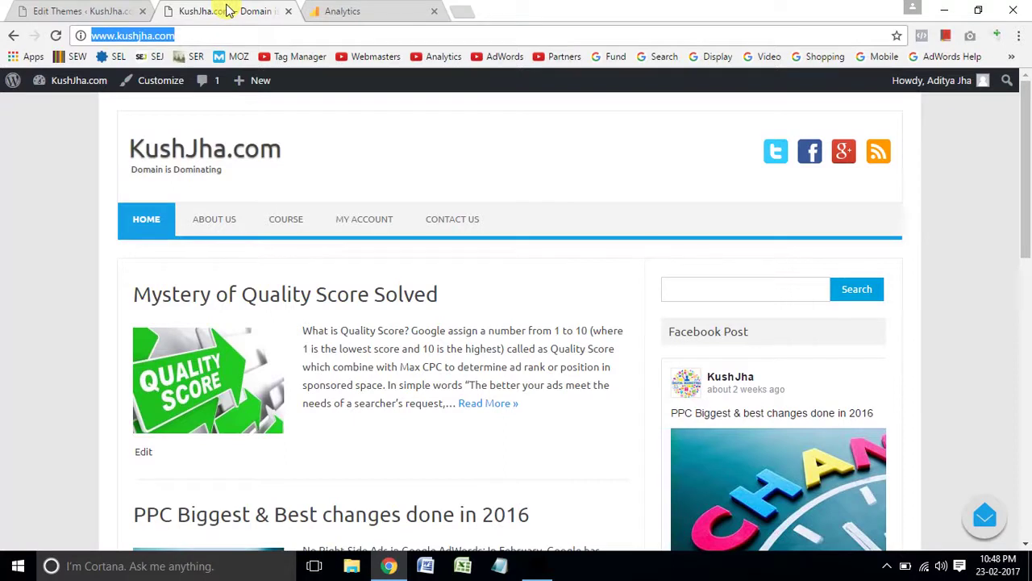
{"action": "key", "text": "ctrl+u"}
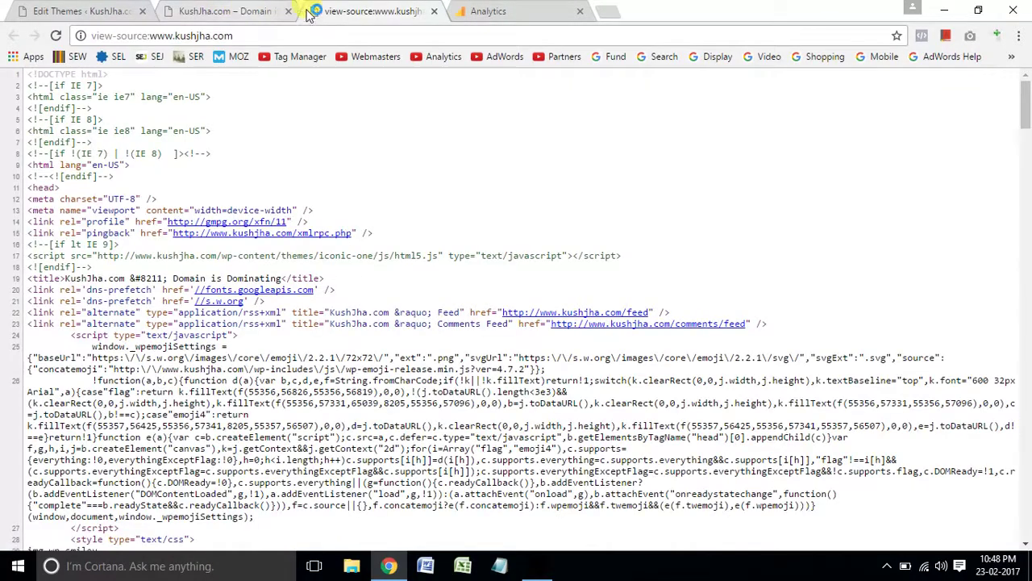
{"action": "left_click", "coordinate": [474, 11]}
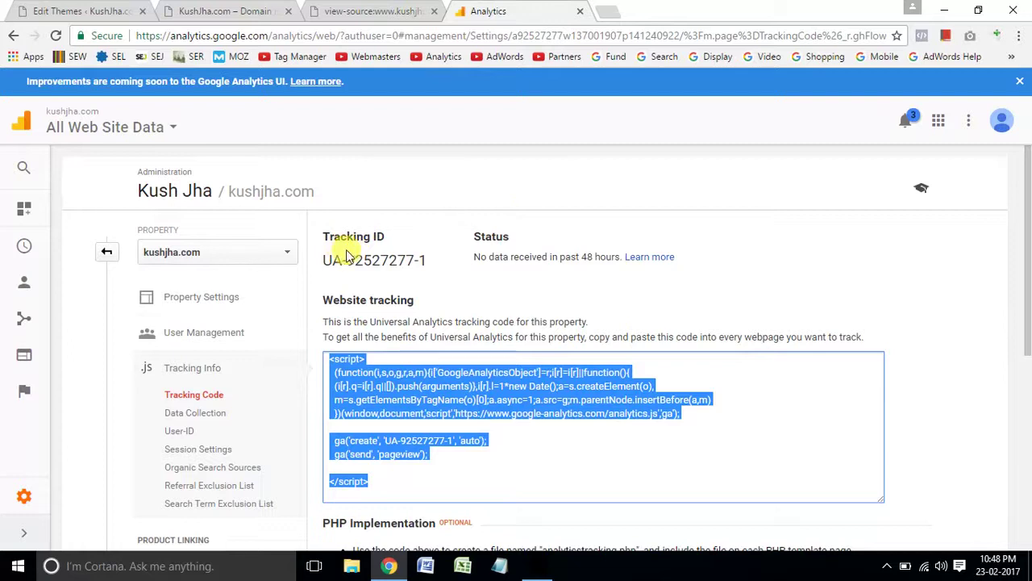
{"action": "left_click_drag", "start_coordinate": [324, 260], "coordinate": [449, 264]}
{"action": "key", "text": "ctrl+c"}
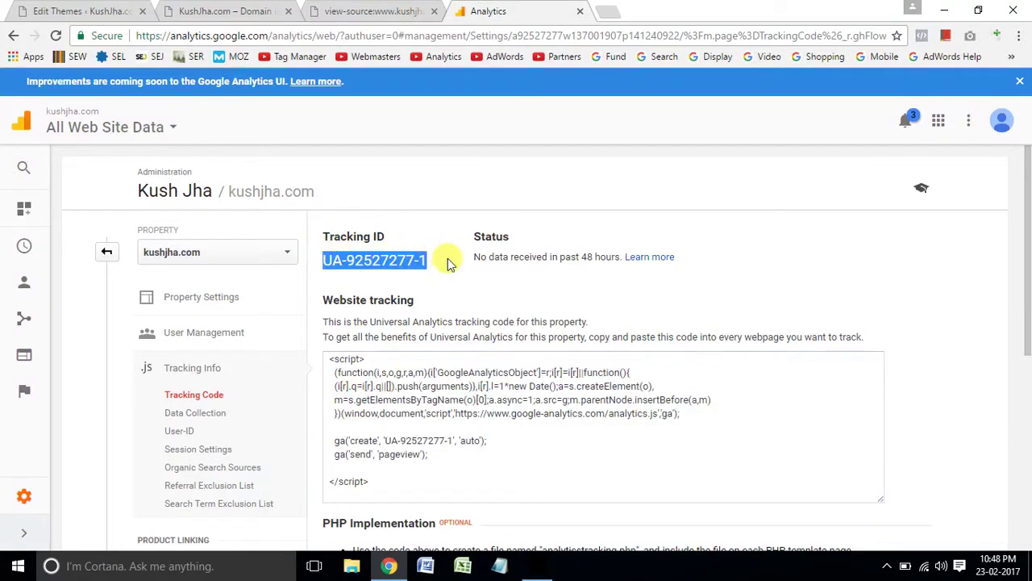
{"action": "left_click", "coordinate": [345, 6]}
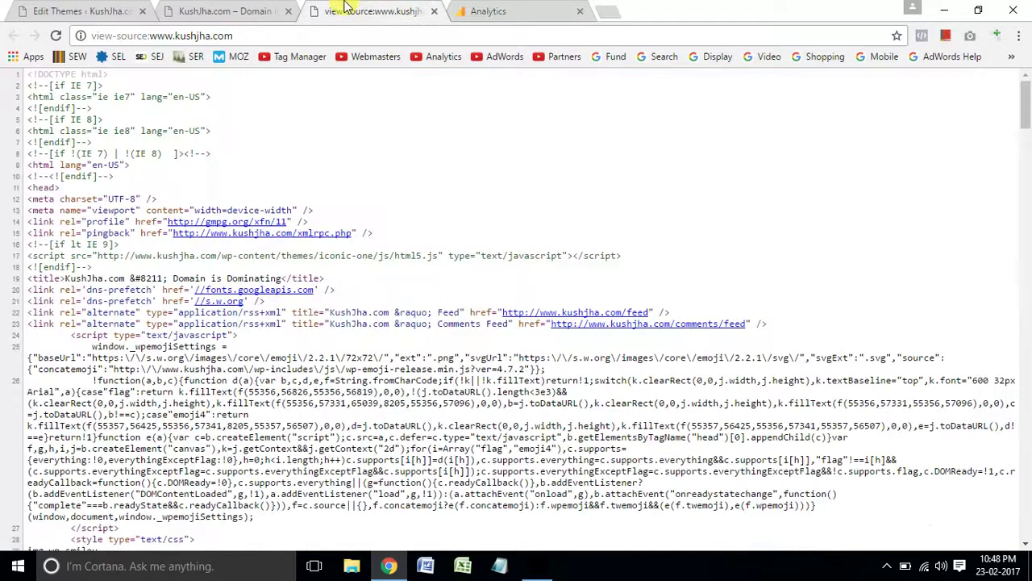
{"action": "key", "text": "ctrl+f"}
{"action": "key", "text": "ctrl+v"}
Reload the live KushJha.com site and find UA-92527277-1 in the fresh page source's script.
{"action": "left_click", "coordinate": [234, 11]}
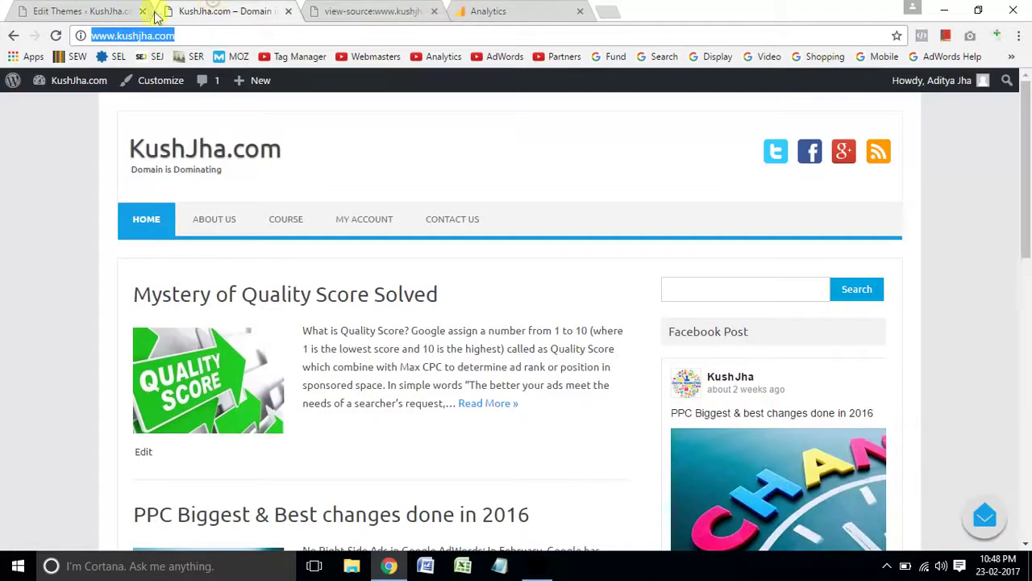
{"action": "left_click", "coordinate": [58, 36]}
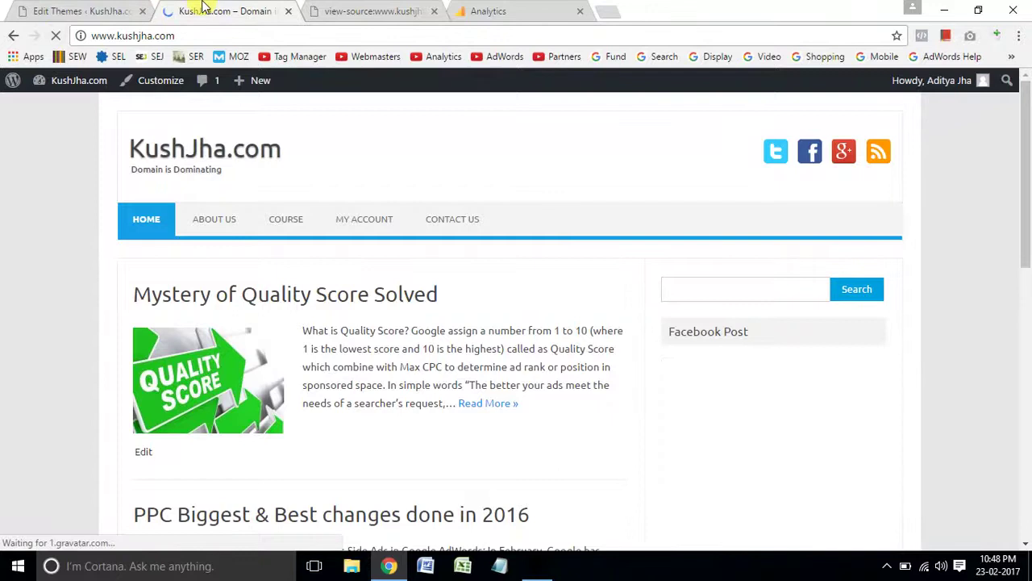
{"action": "key", "text": "ctrl+u"}
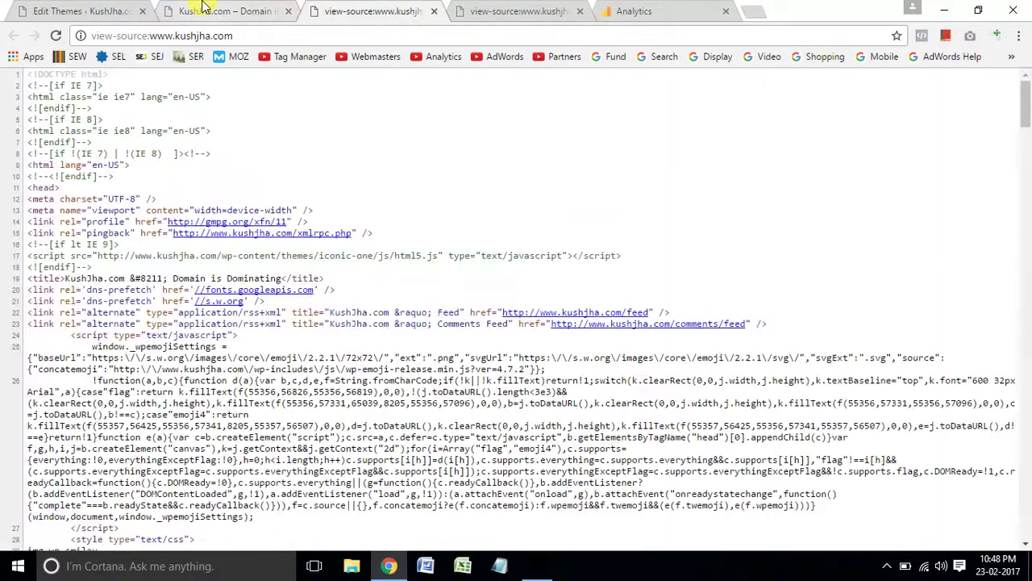
{"action": "key", "text": "ctrl+f"}
{"action": "key", "text": "ctrl+v"}
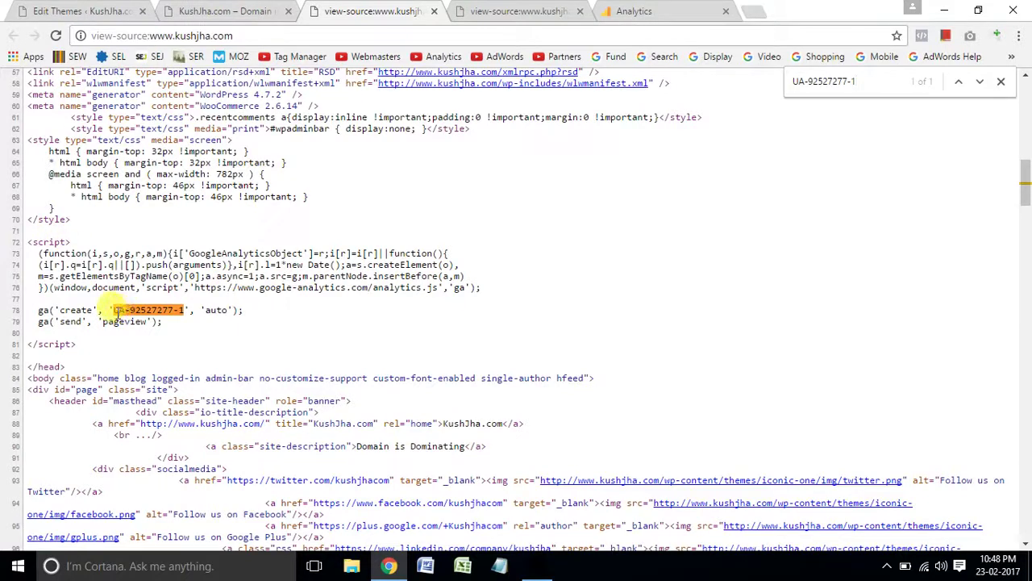
{"action": "left_click_drag", "start_coordinate": [114, 309], "coordinate": [200, 311]}
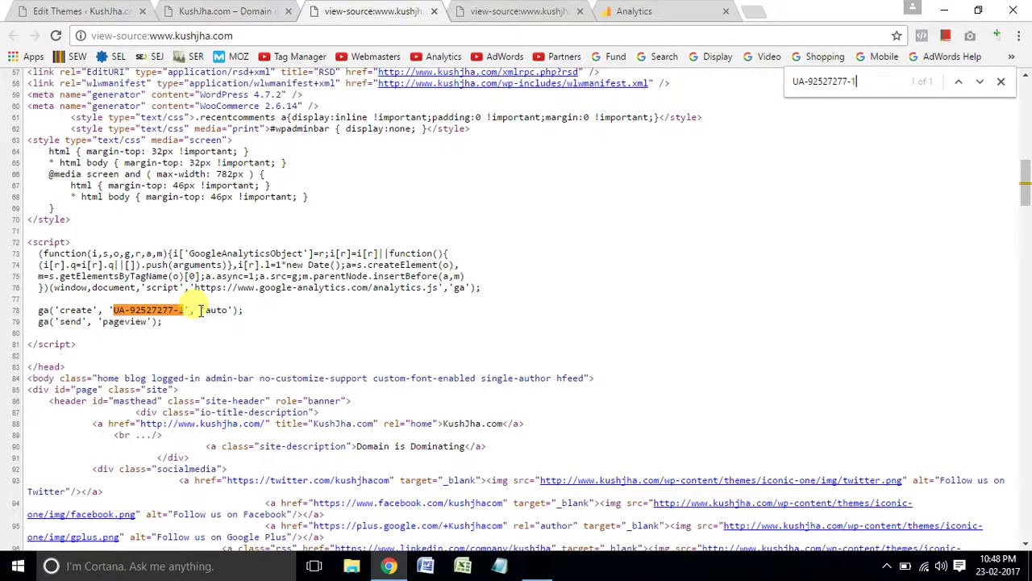
{"action": "left_click", "coordinate": [233, 255]}
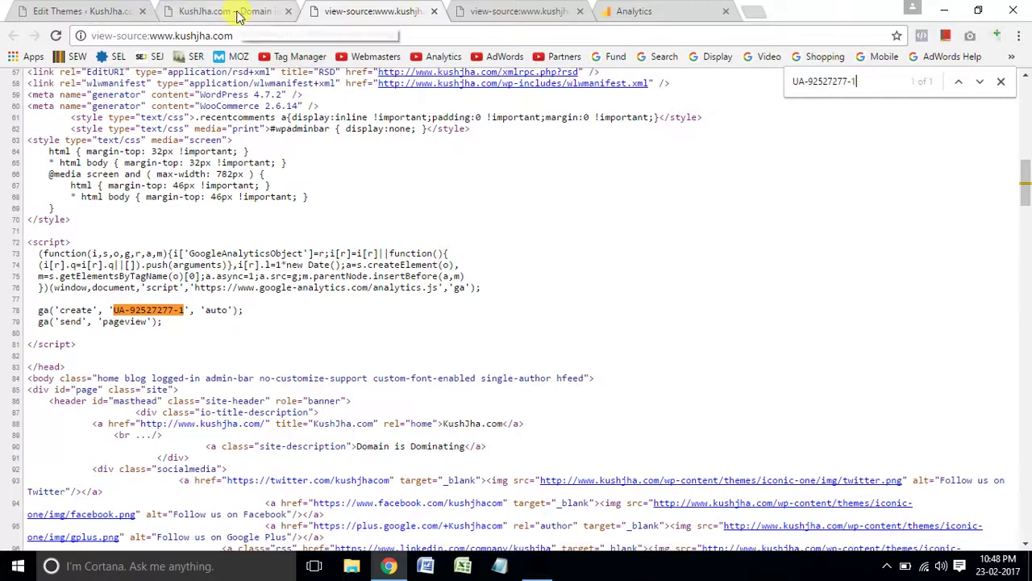
Compare the source's tracking ID against the Analytics tracking code page, then open a new blank tab.
{"action": "left_click", "coordinate": [238, 17]}
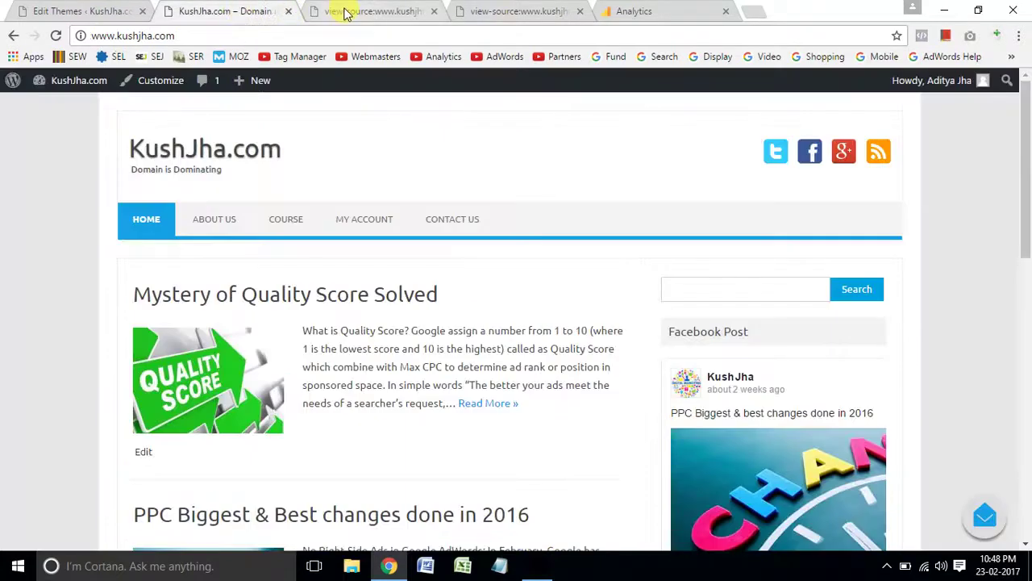
{"action": "left_click", "coordinate": [345, 14]}
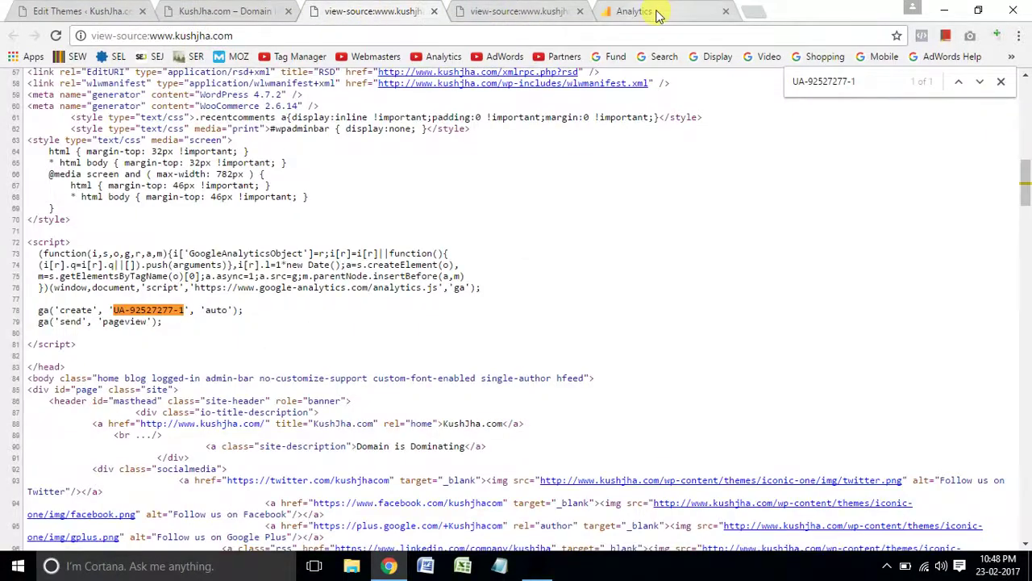
{"action": "left_click", "coordinate": [657, 15]}
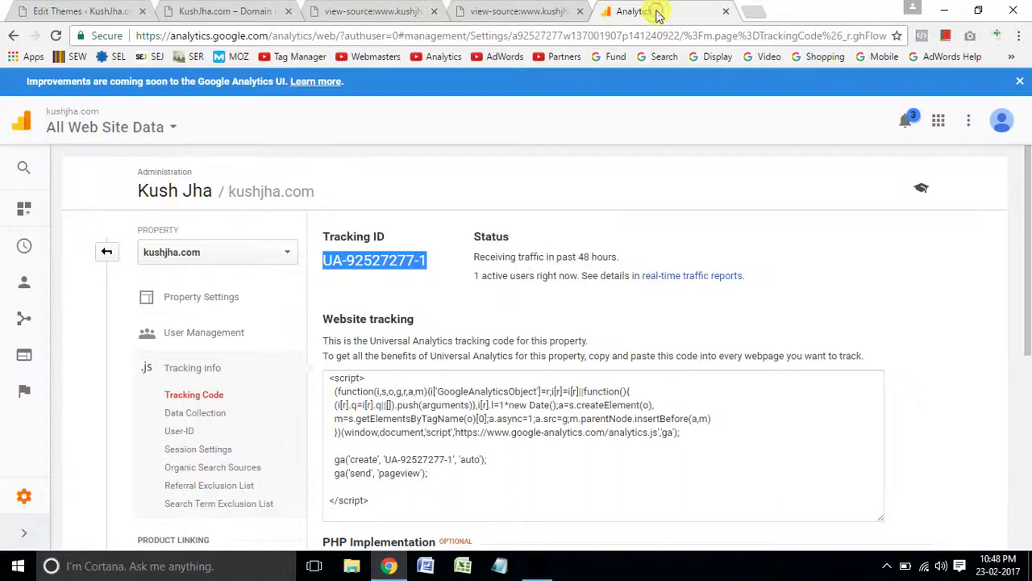
{"action": "left_click", "coordinate": [762, 20]}
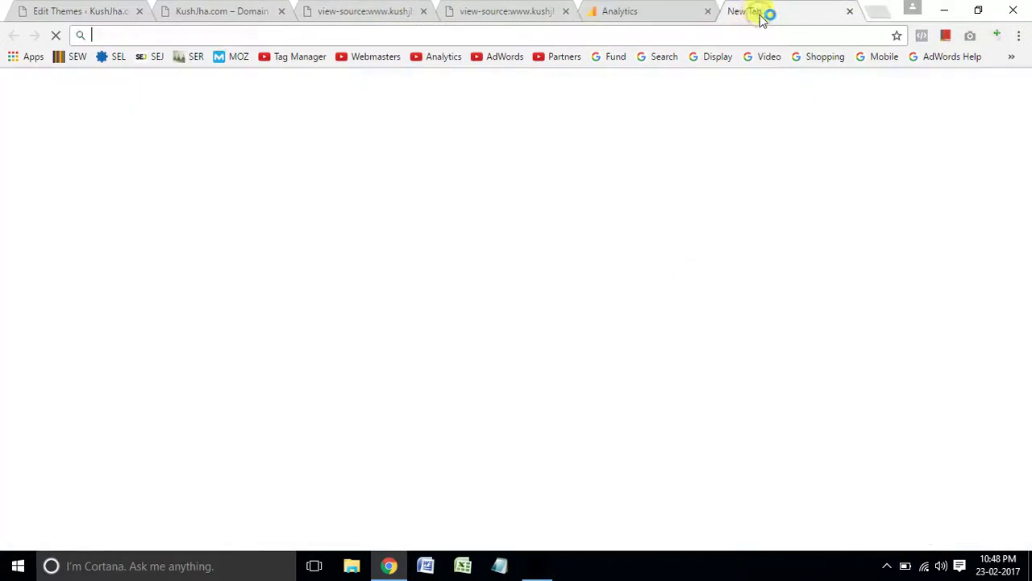
Search Google for 'tag assistant' and open the Tag Assistant extension's Web Store page.
{"action": "type", "text": "t"}
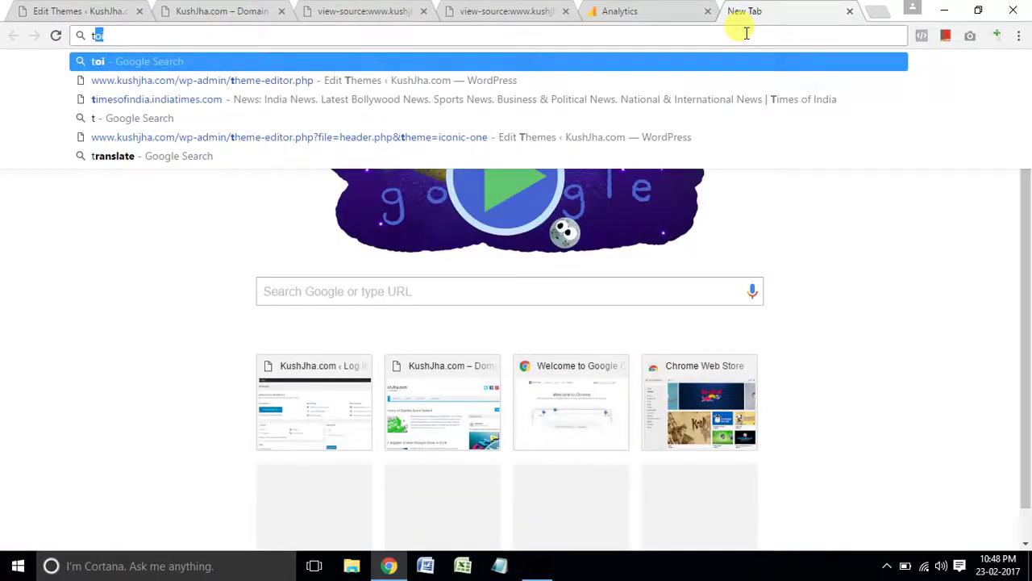
{"action": "type", "text": "ag"}
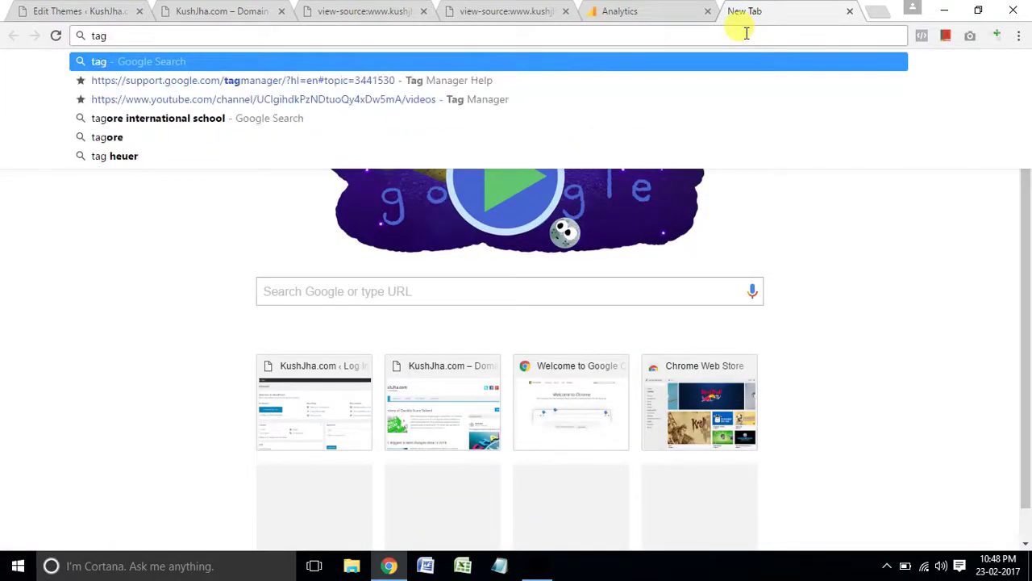
{"action": "type", "text": " ass"}
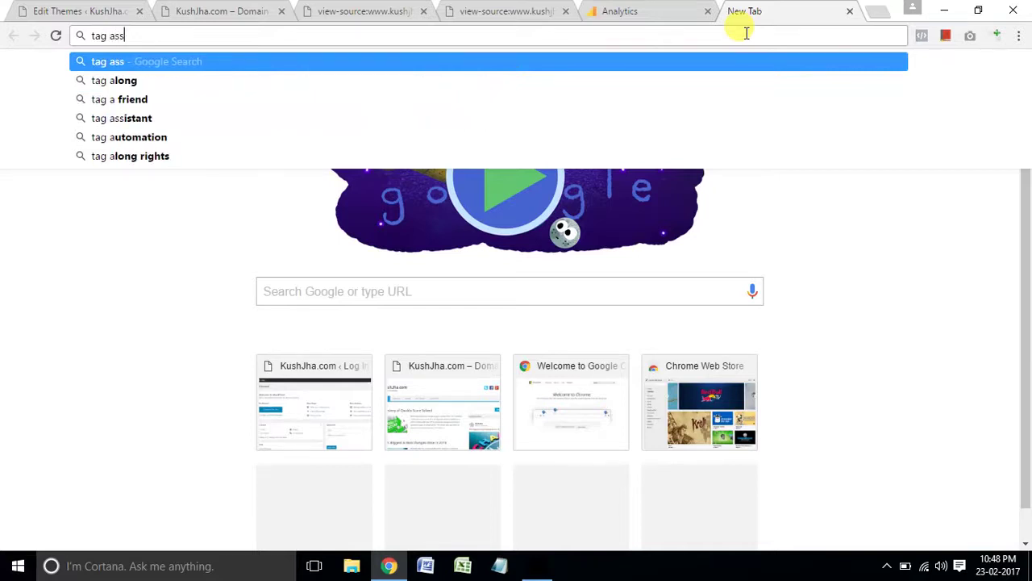
{"action": "key", "text": "Down"}
{"action": "key", "text": "Return"}
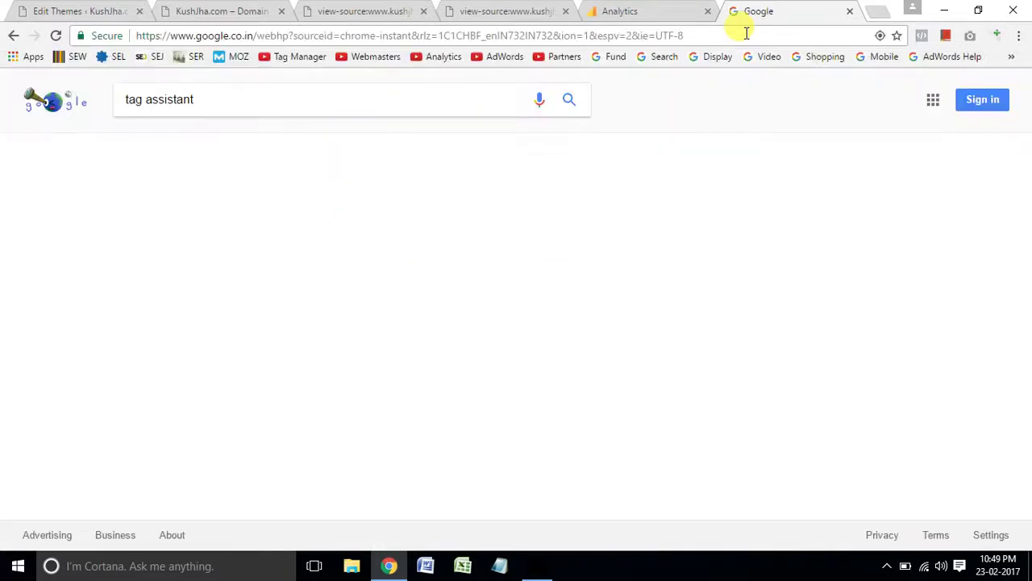
{"action": "left_click", "coordinate": [388, 212]}
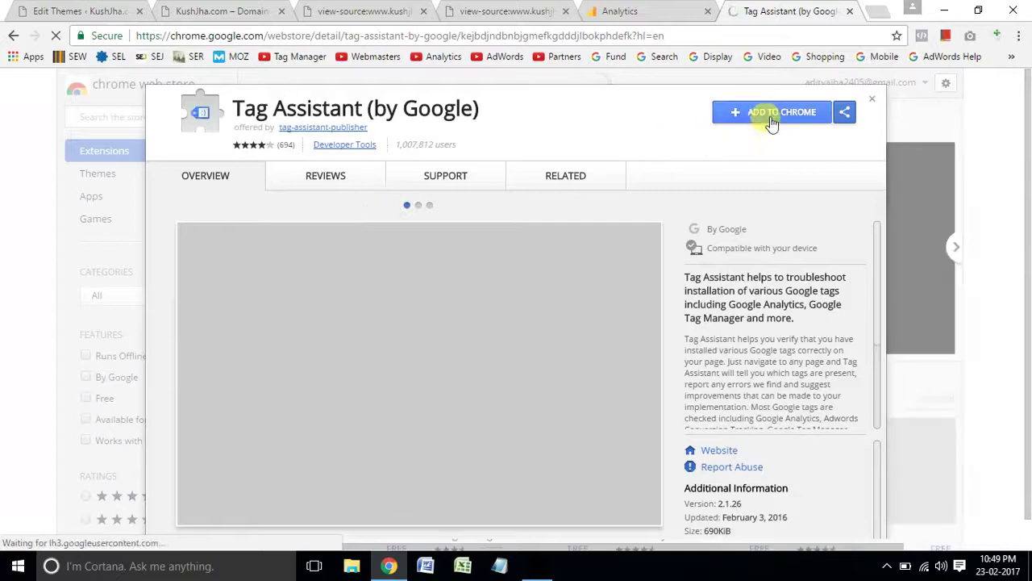
Install Tag Assistant (by Google) into Chrome and return to the KushJha.com site tab.
{"action": "left_click", "coordinate": [770, 117]}
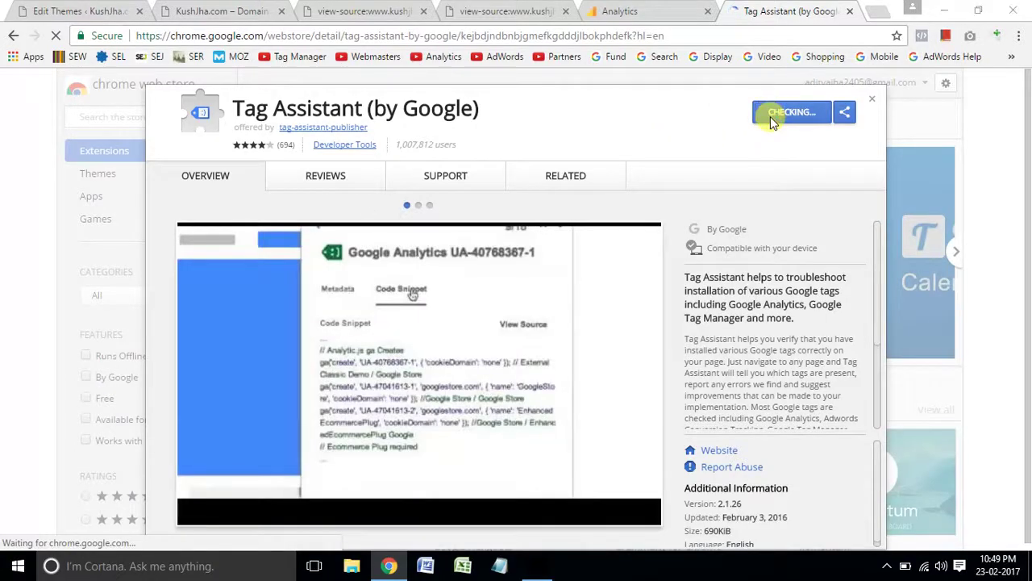
{"action": "left_click", "coordinate": [537, 179]}
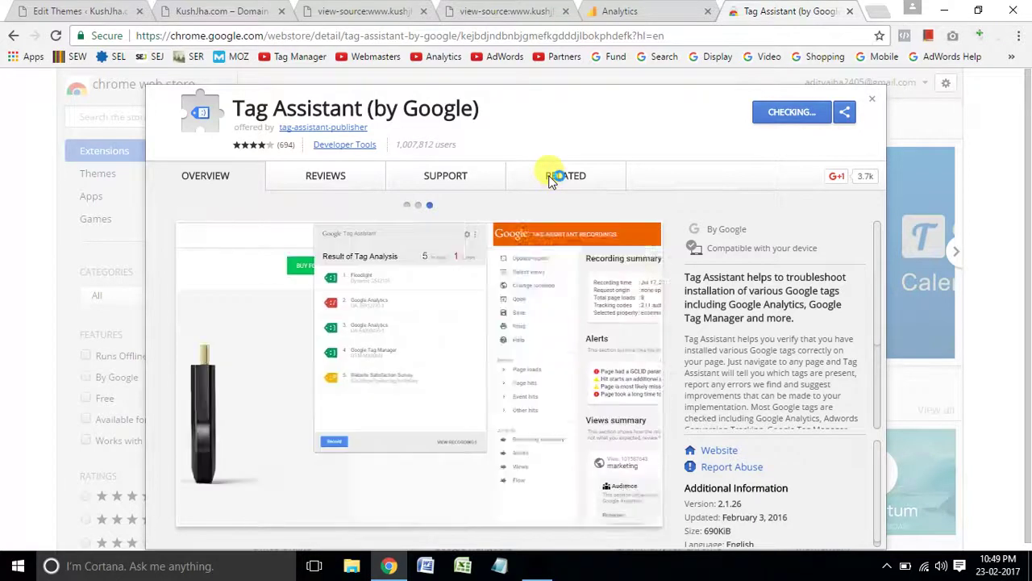
{"action": "left_click", "coordinate": [550, 177]}
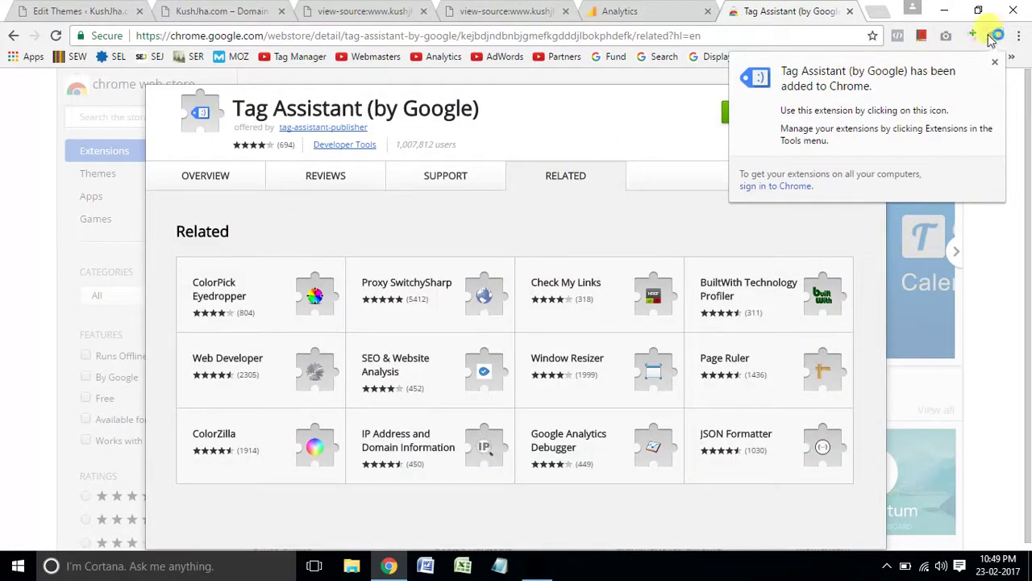
{"action": "left_click", "coordinate": [233, 8]}
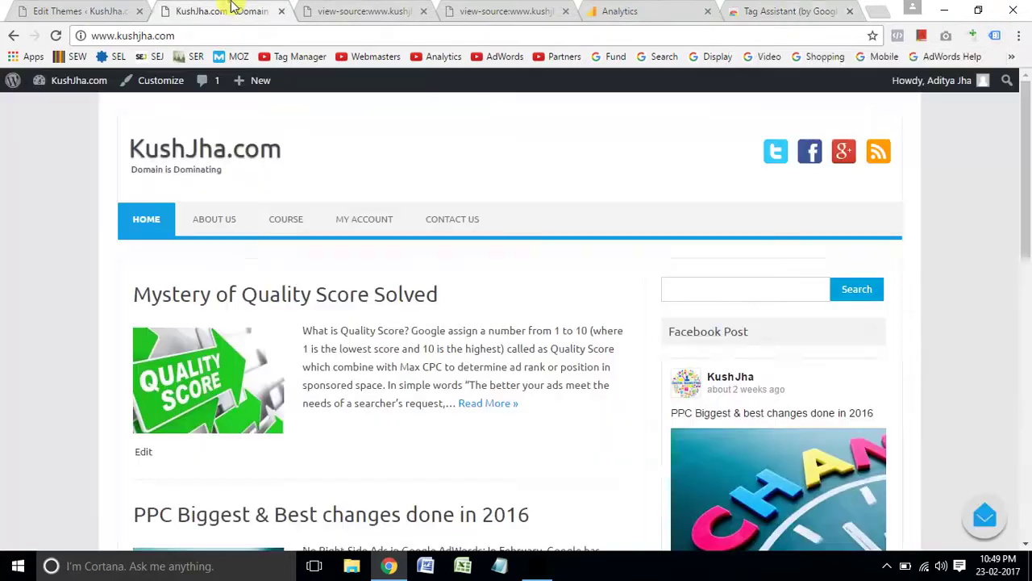
Set Tag Assistant to validate all pages and reload KushJha.com so its tags get analysed.
{"action": "left_click", "coordinate": [997, 36]}
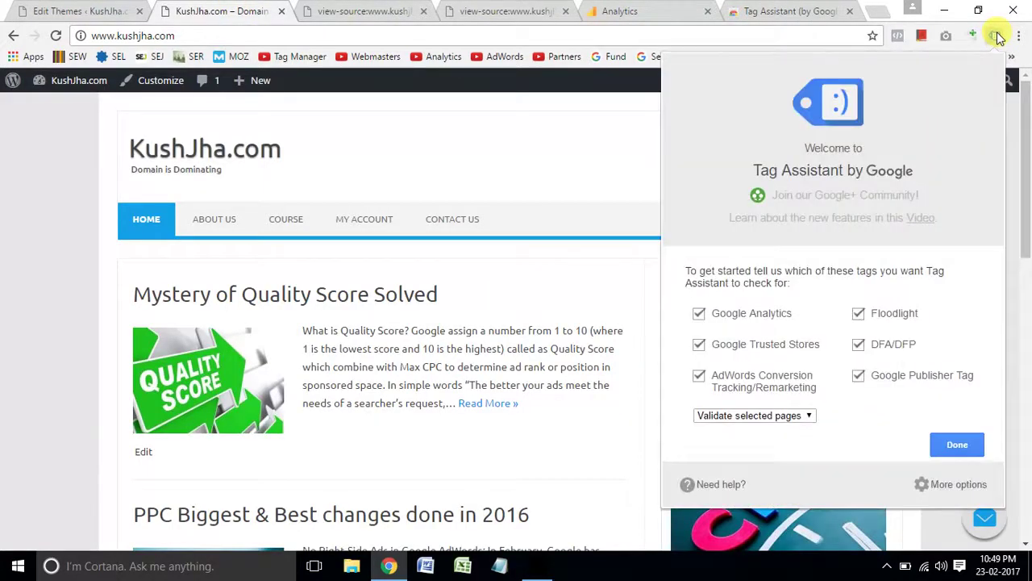
{"action": "left_click", "coordinate": [781, 422]}
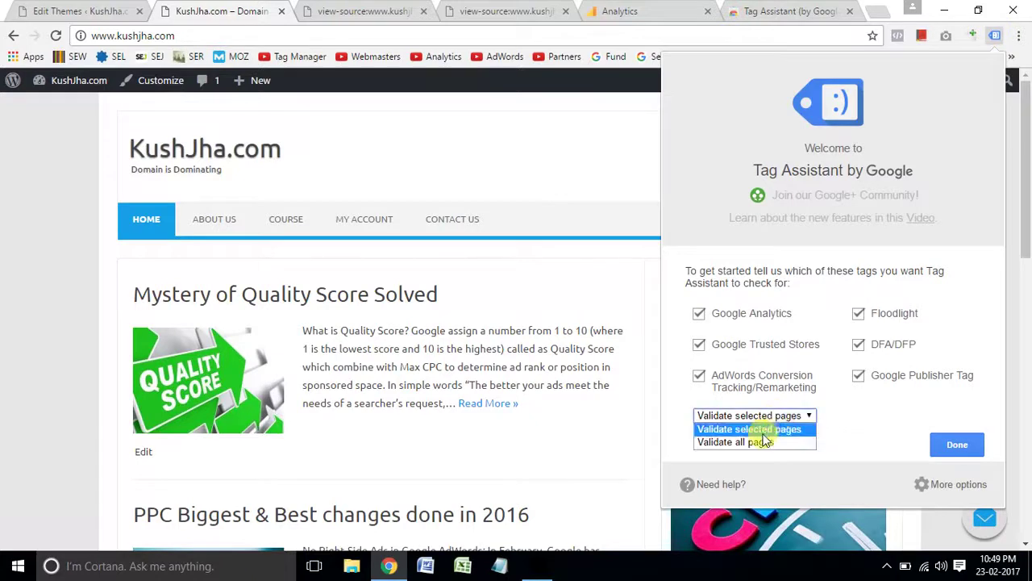
{"action": "left_click", "coordinate": [758, 441]}
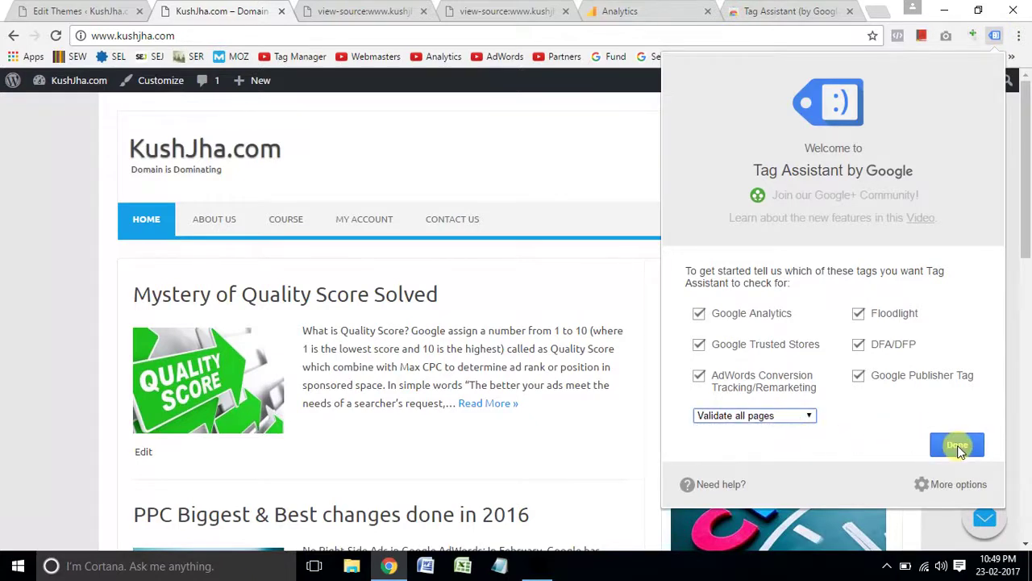
{"action": "left_click", "coordinate": [958, 447]}
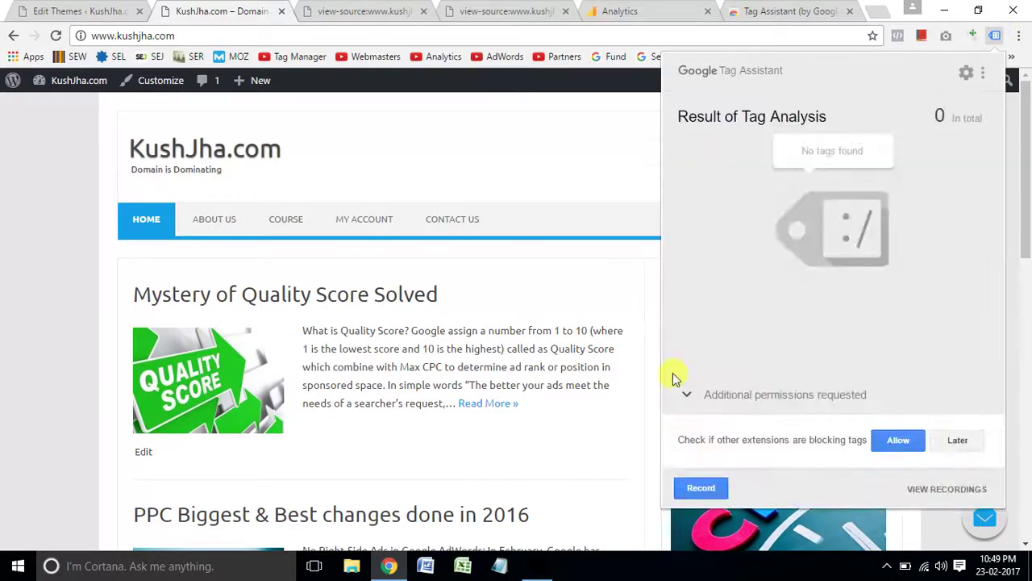
{"action": "left_click", "coordinate": [56, 37]}
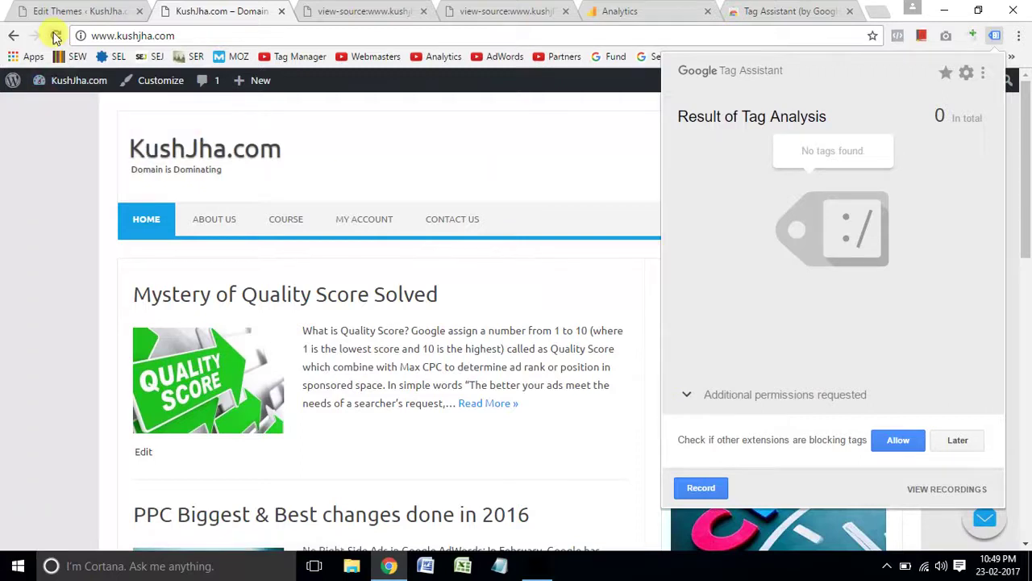